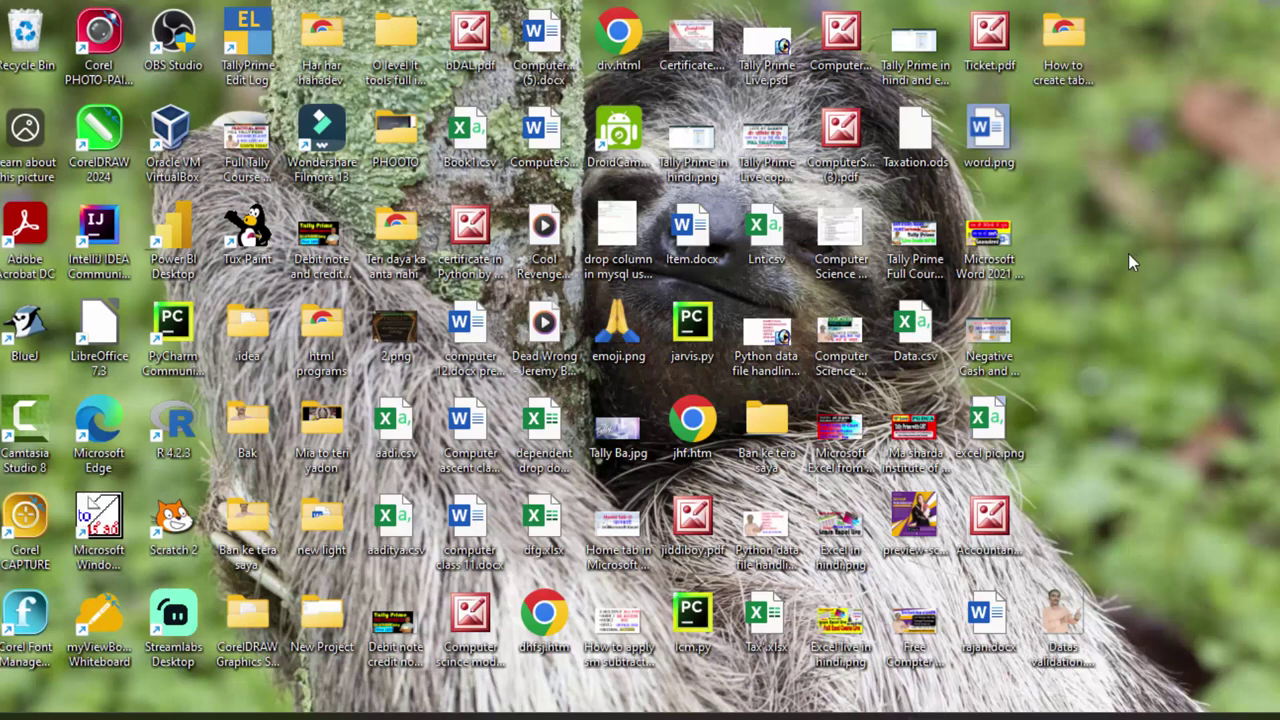
Refresh the desktop, then search the Start menu for 'ex' to bring up Excel.
{"action": "right_click", "coordinate": [1125, 289]}
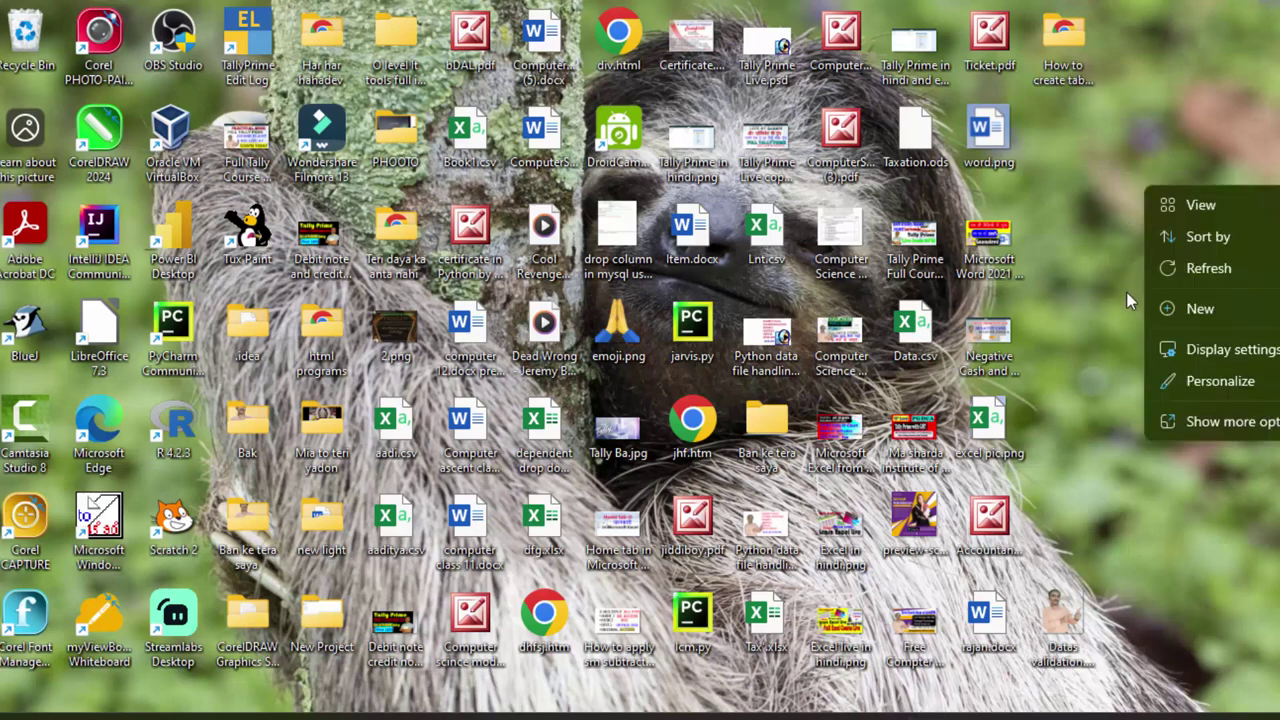
{"action": "left_click", "coordinate": [1192, 268]}
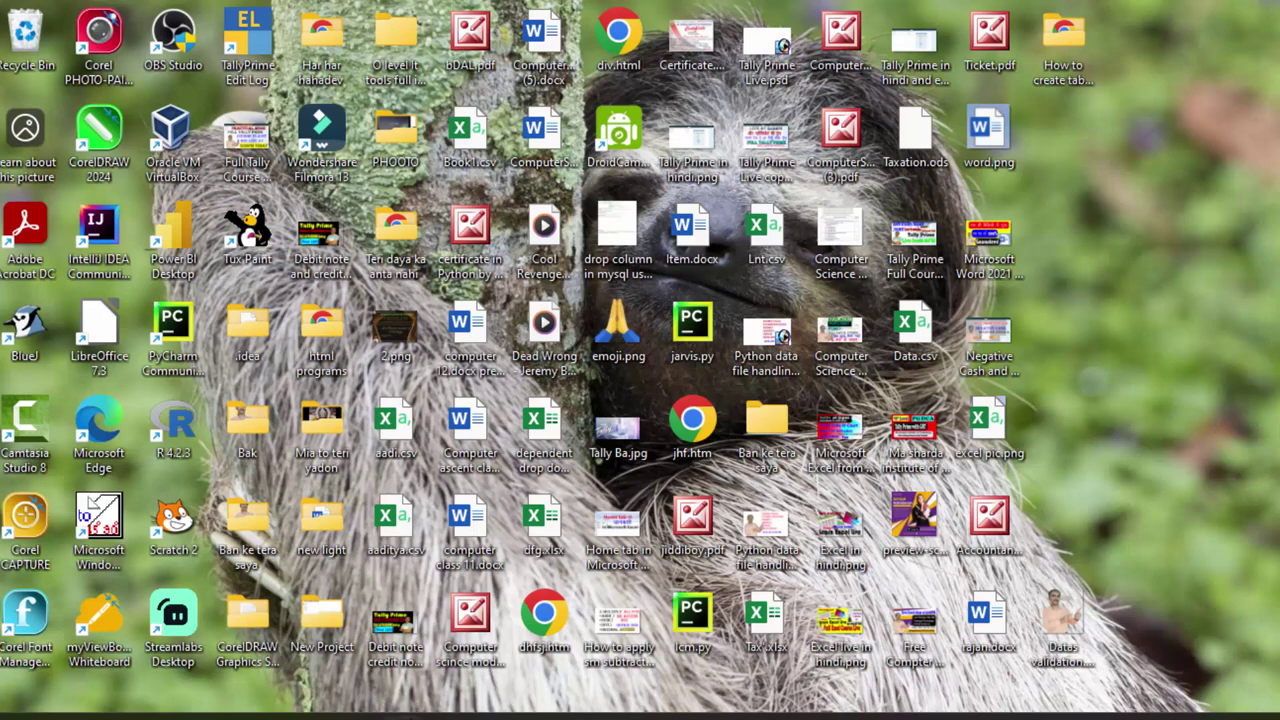
{"action": "left_click", "coordinate": [420, 712]}
{"action": "type", "text": "ex"}
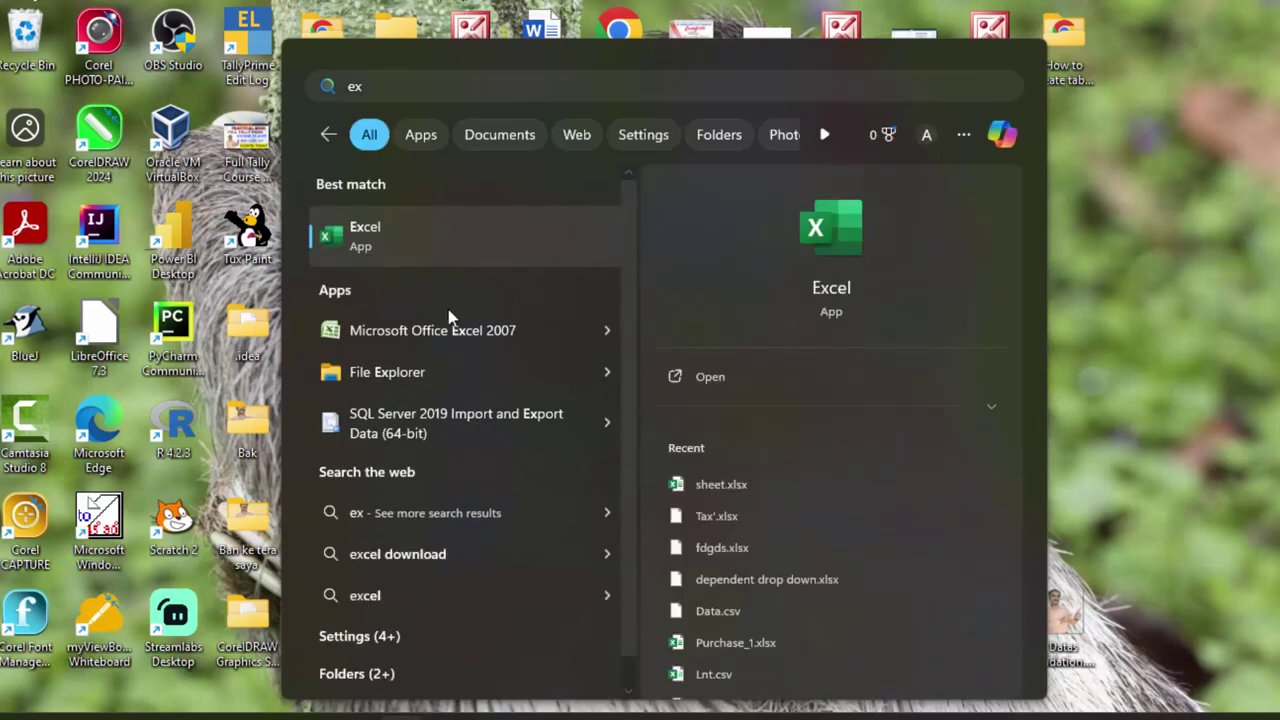
Launch Excel, create a maximized blank workbook and dismiss the Document Recovery pane.
{"action": "left_click", "coordinate": [440, 228]}
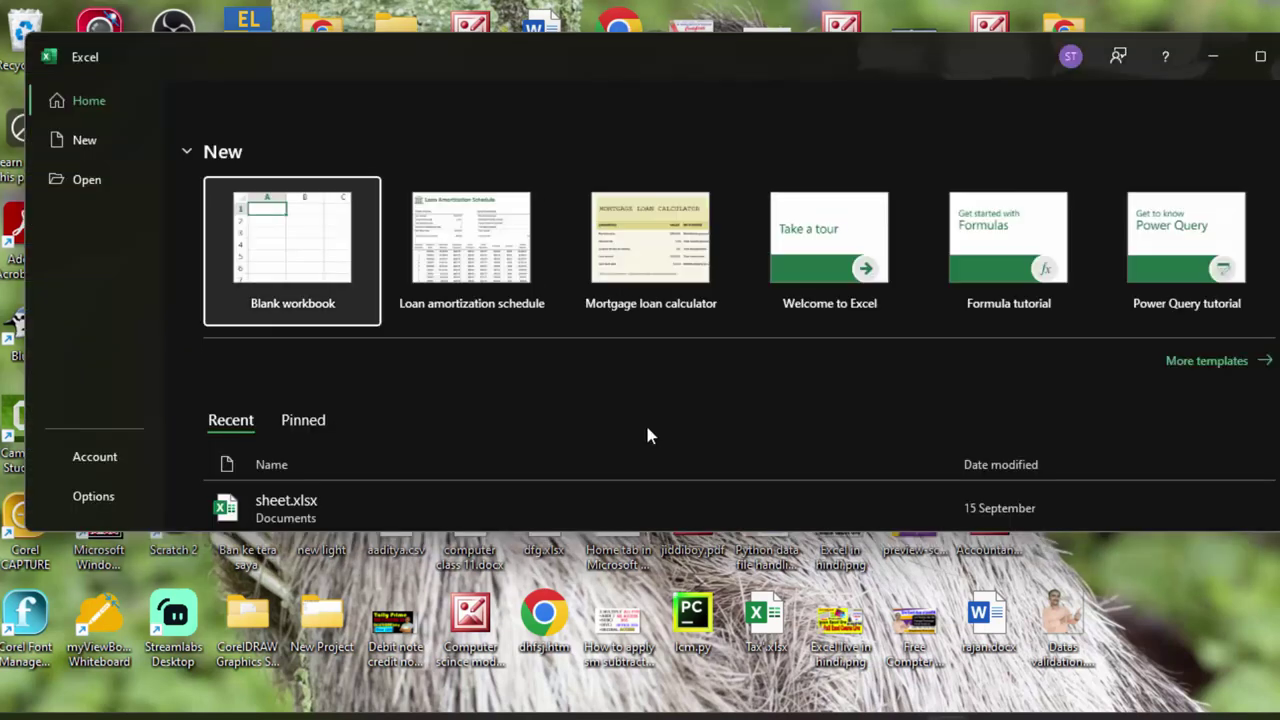
{"action": "left_click", "coordinate": [302, 265]}
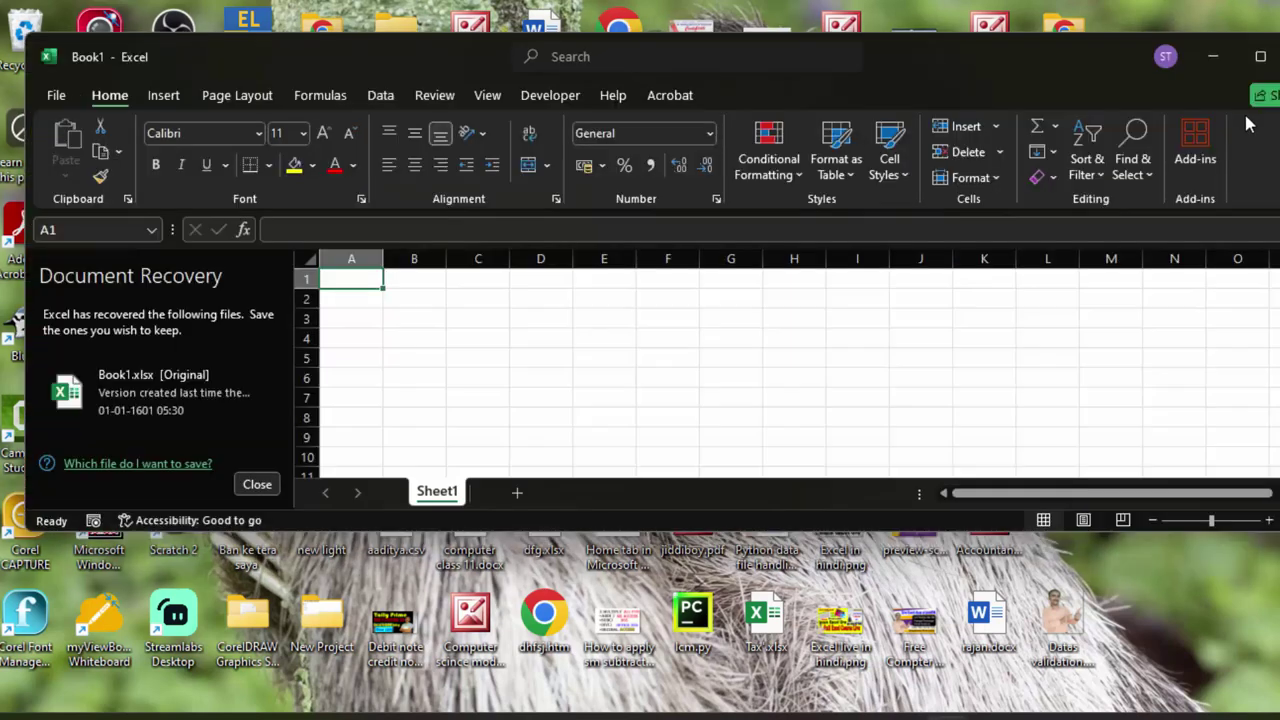
{"action": "left_click", "coordinate": [1258, 58]}
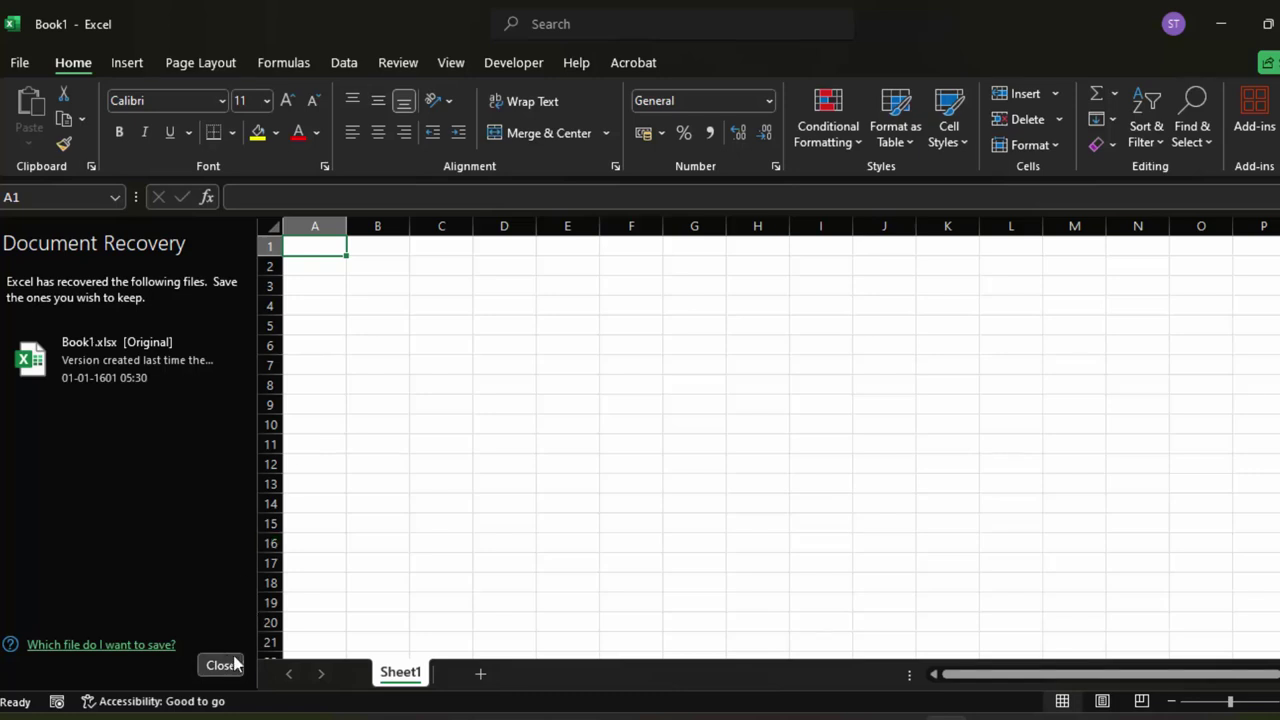
{"action": "left_click", "coordinate": [220, 668]}
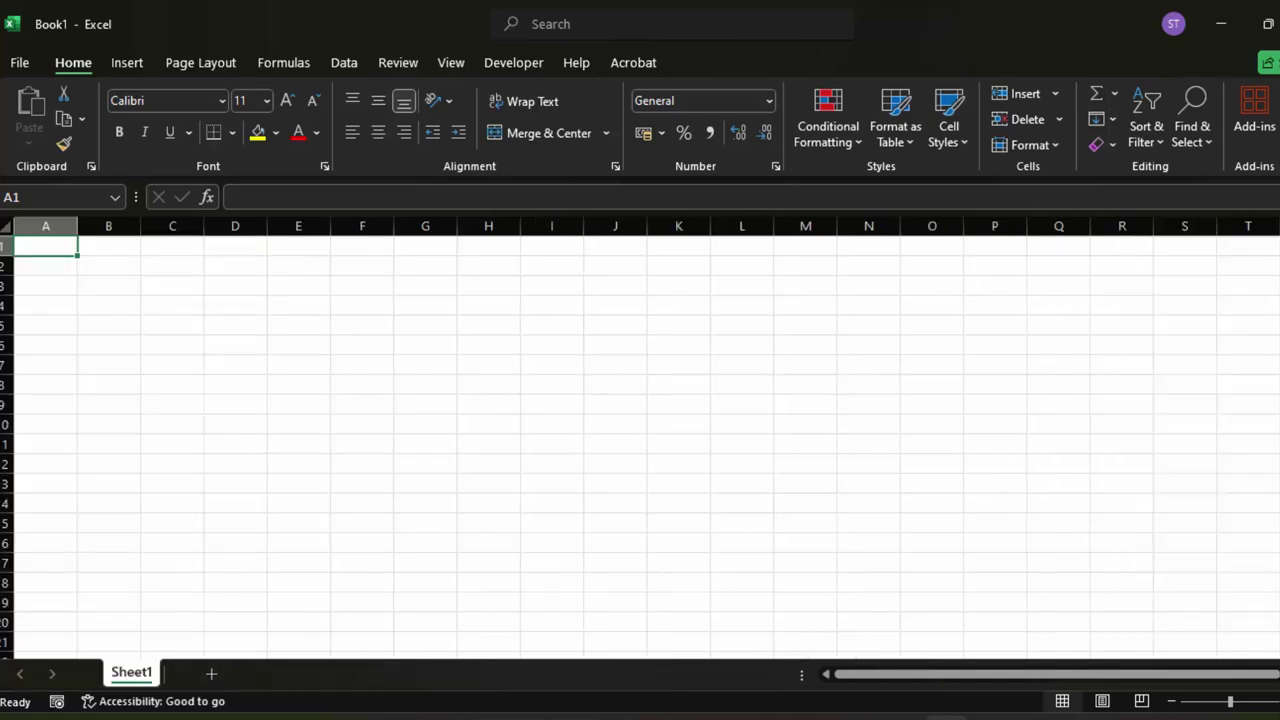
Zoom in, then enter the header Date in A1 and 02-07-2023 in A2.
{"action": "scroll", "coordinate": [640, 438], "scroll_direction": "up", "scroll_amount": 2, "text": "ctrl"}
{"action": "scroll", "coordinate": [640, 438], "scroll_direction": "up", "scroll_amount": 1, "text": "ctrl"}
{"action": "scroll", "coordinate": [640, 438], "scroll_direction": "up", "scroll_amount": 1, "text": "ctrl"}
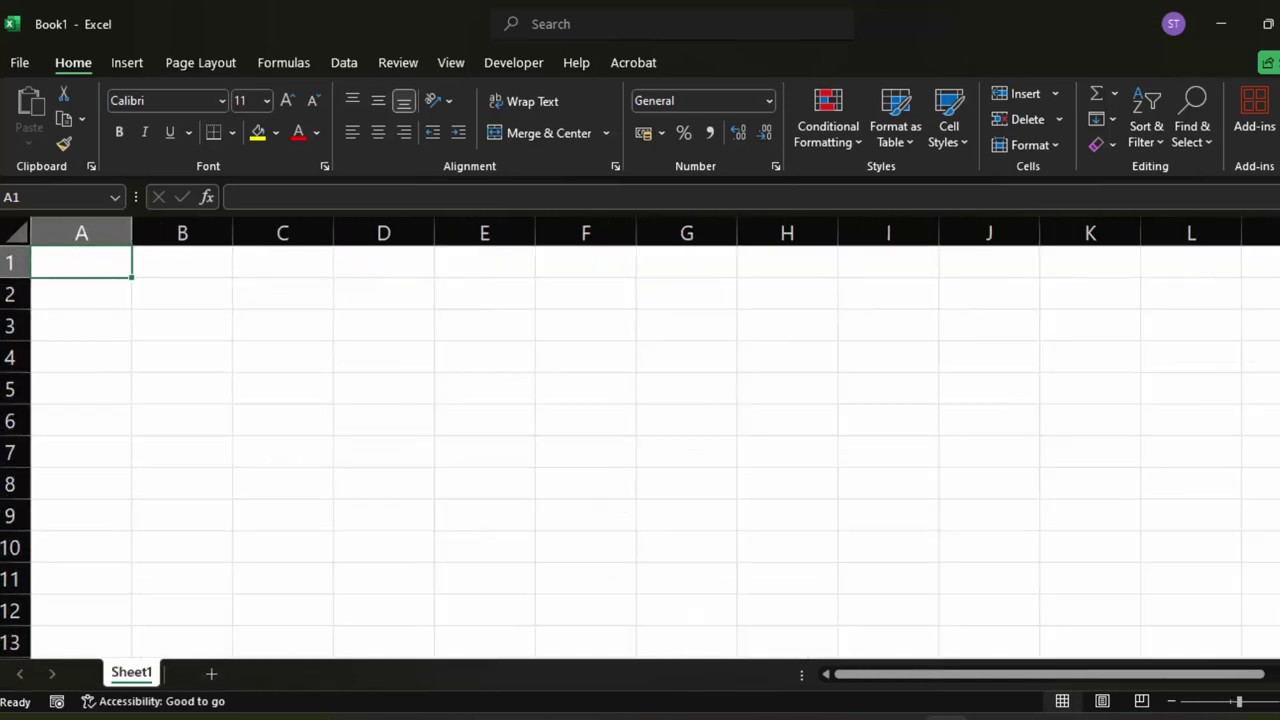
{"action": "scroll", "coordinate": [640, 438], "scroll_direction": "up", "scroll_amount": 1, "text": "ctrl"}
{"action": "type", "text": "Da"}
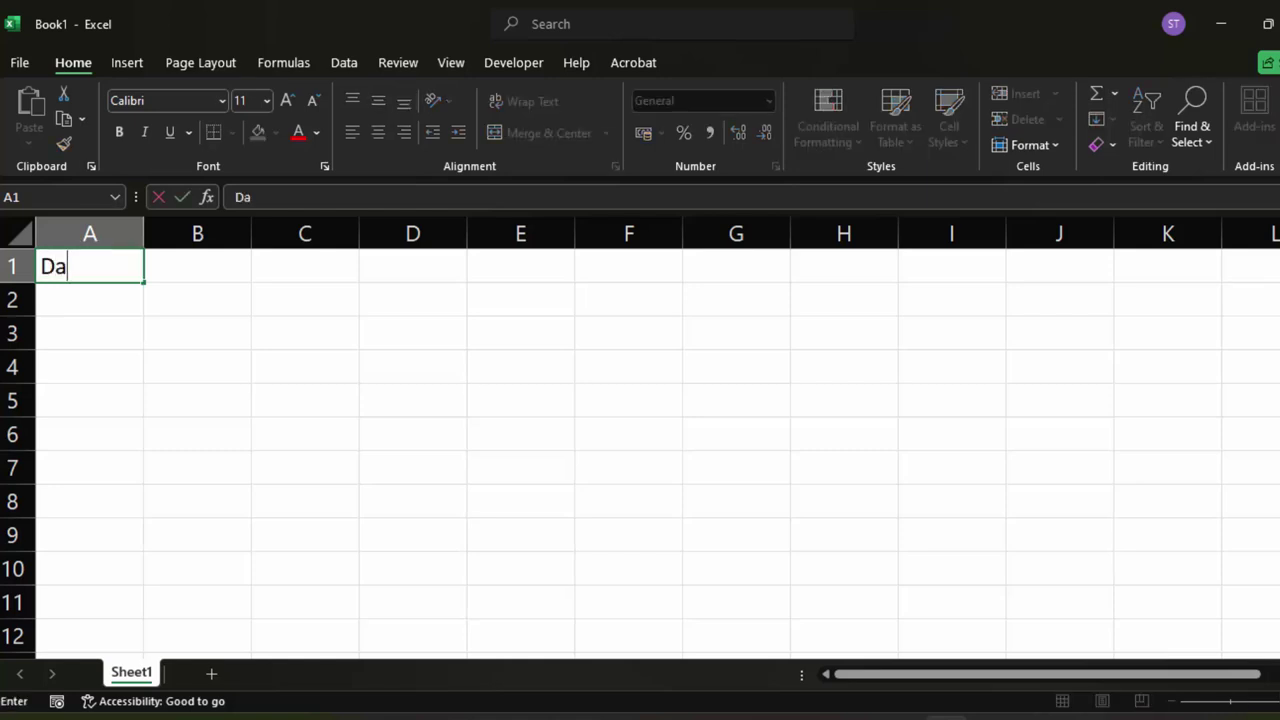
{"action": "type", "text": "te"}
{"action": "key", "text": "Return"}
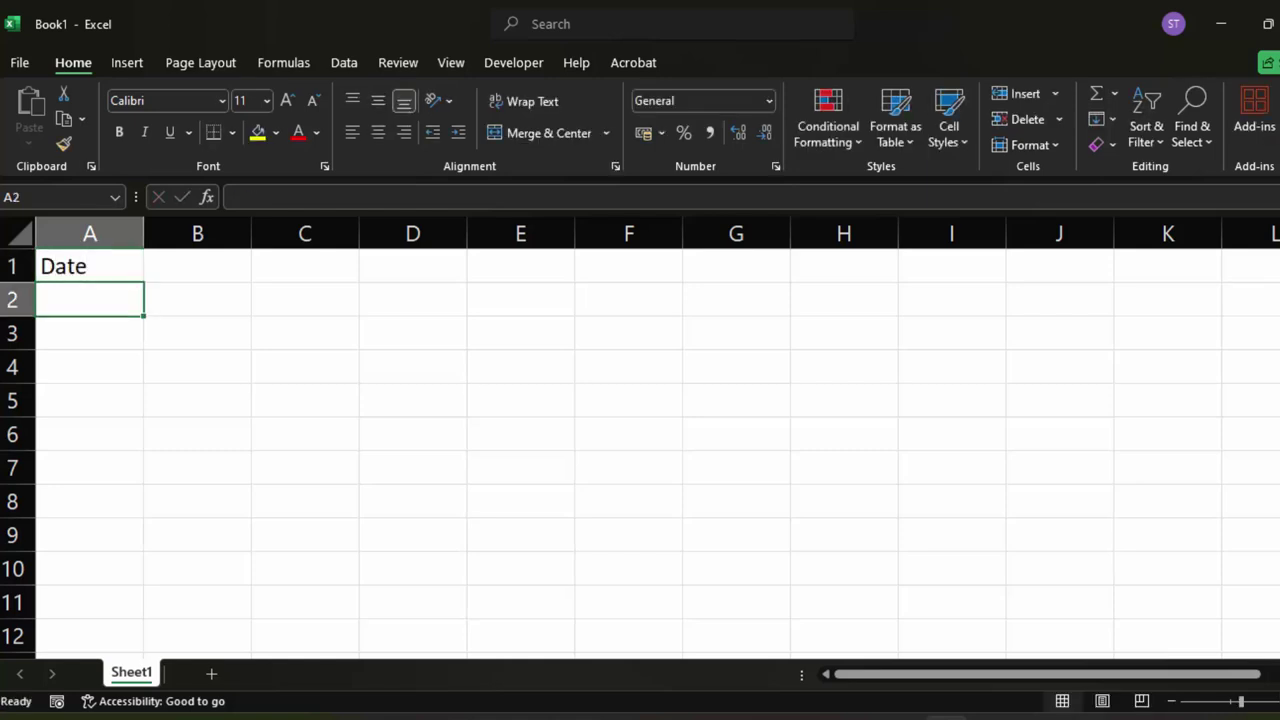
{"action": "type", "text": "2"}
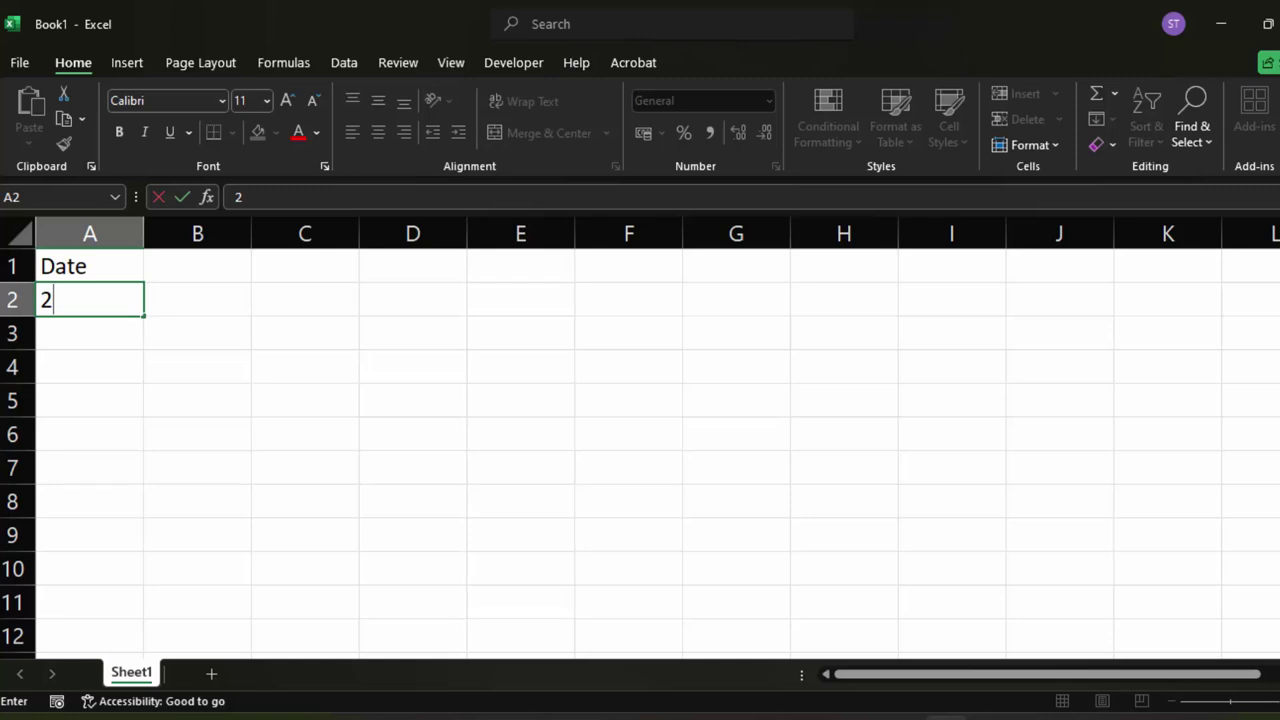
{"action": "type", "text": "-07-"}
{"action": "type", "text": "2023"}
{"action": "key", "text": "Return"}
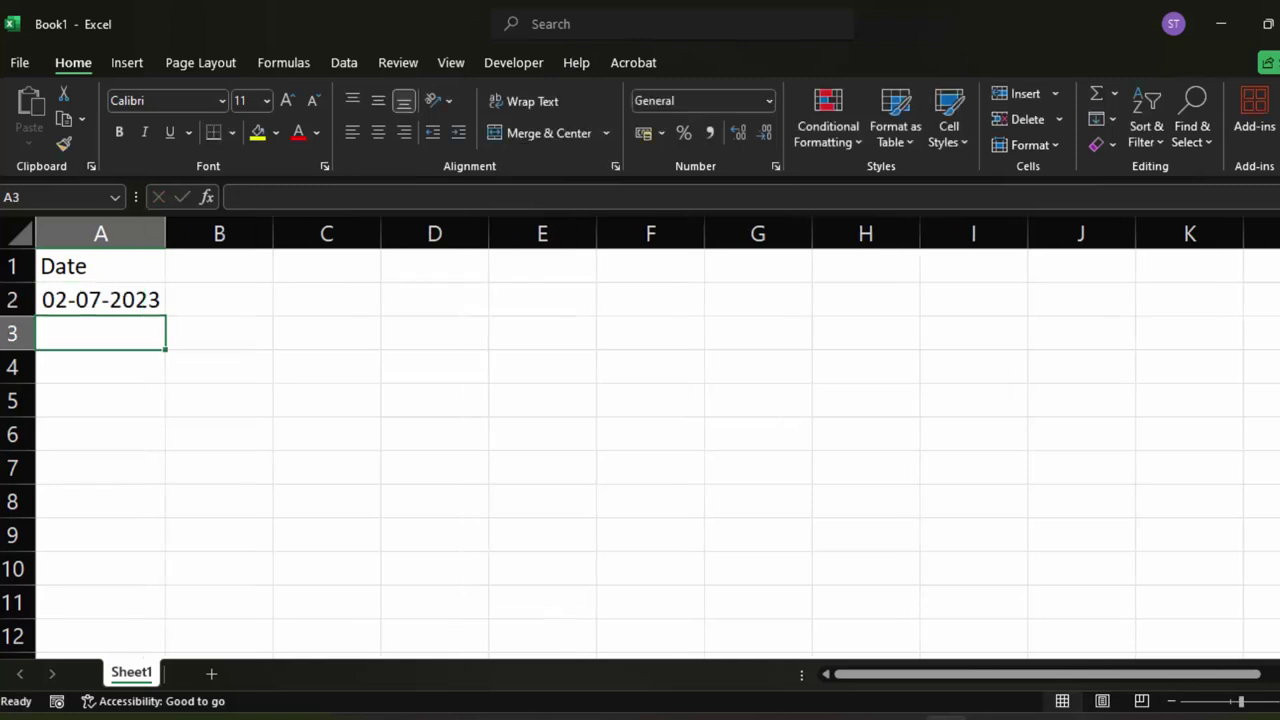
Enter the dates 09-04-2024, 07-09-2024, 05-02-2024 and 7-9-24 in A3:A6.
{"action": "type", "text": "9"}
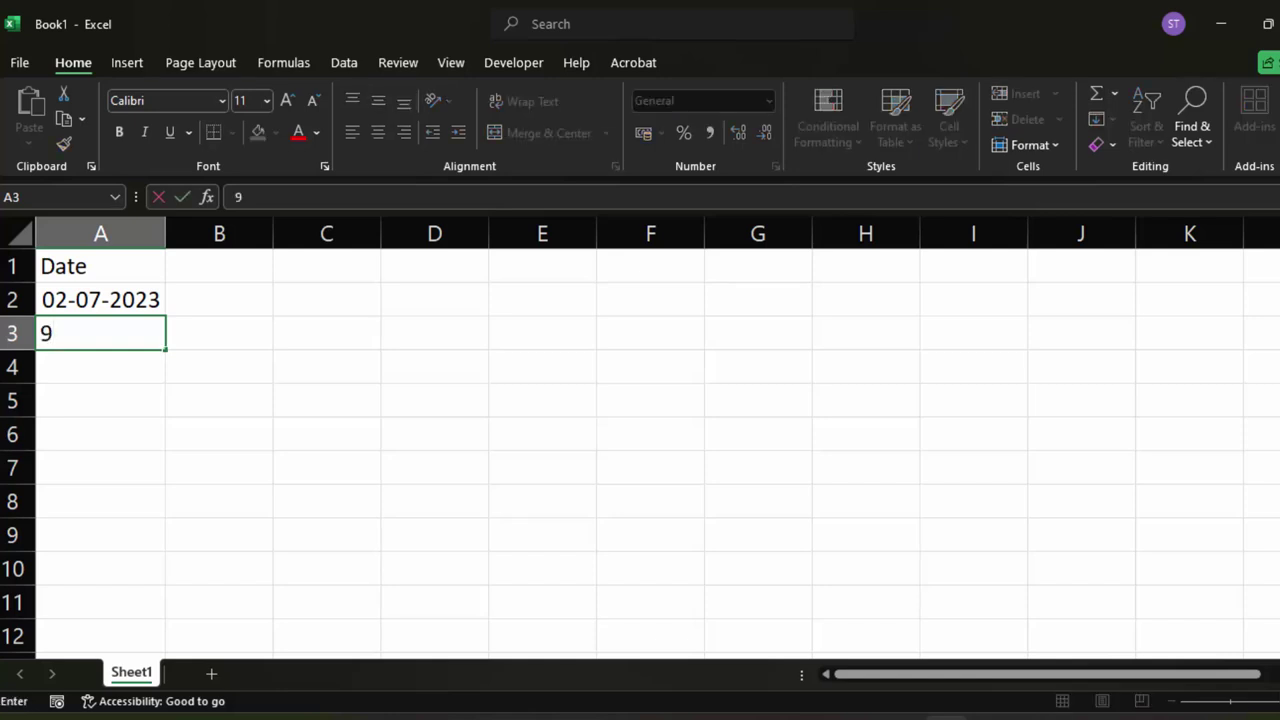
{"action": "type", "text": "-04"}
{"action": "type", "text": "-"}
{"action": "type", "text": "202"}
{"action": "type", "text": "4"}
{"action": "key", "text": "Return"}
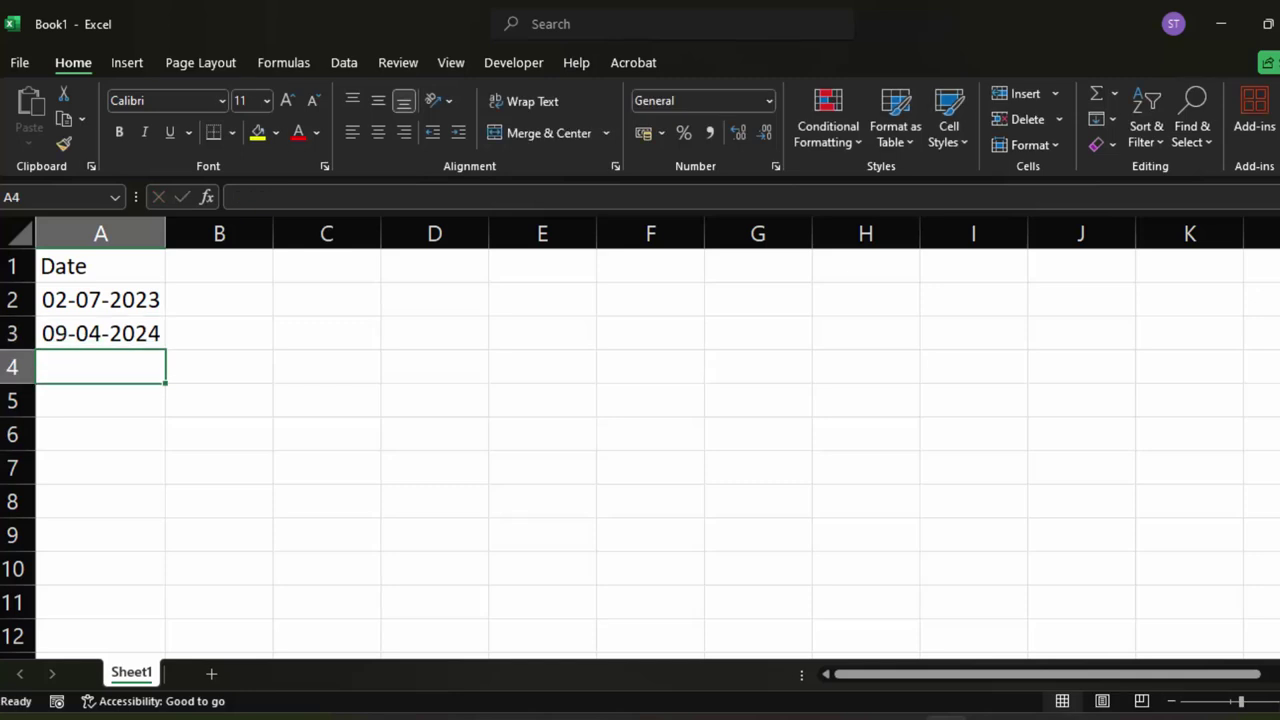
{"action": "type", "text": "7-9"}
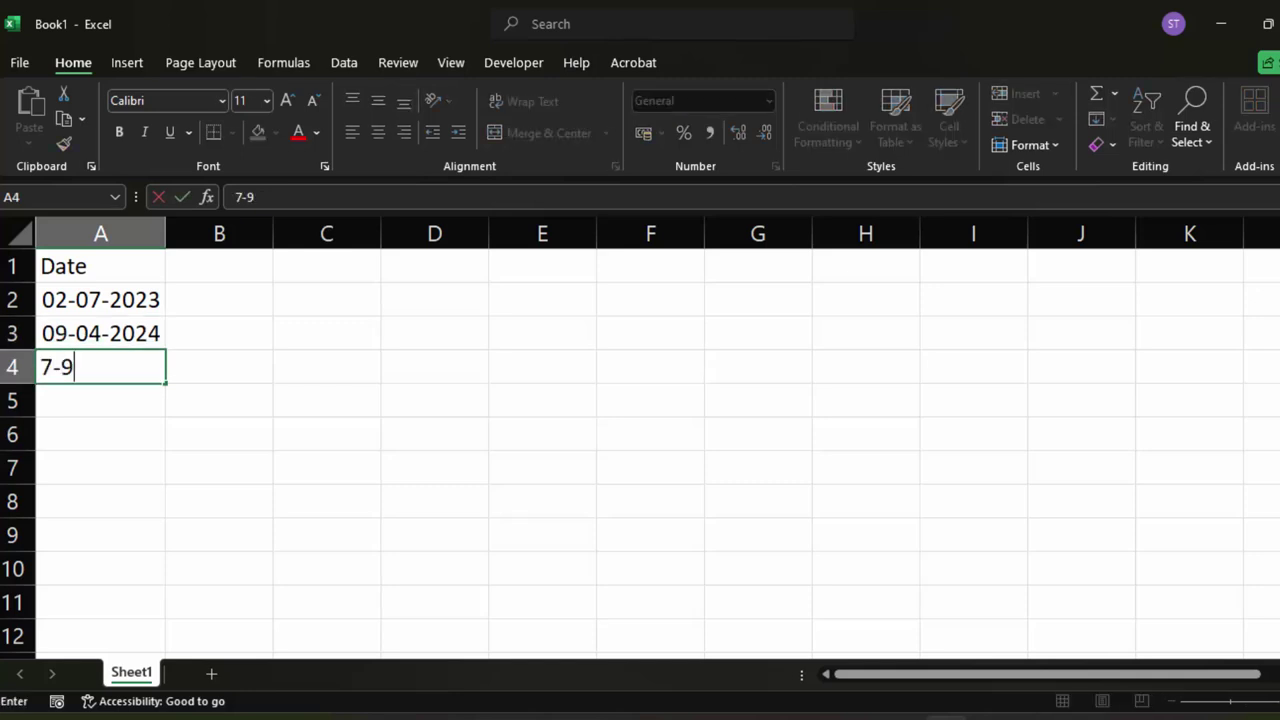
{"action": "type", "text": "24"}
{"action": "key", "text": "Return"}
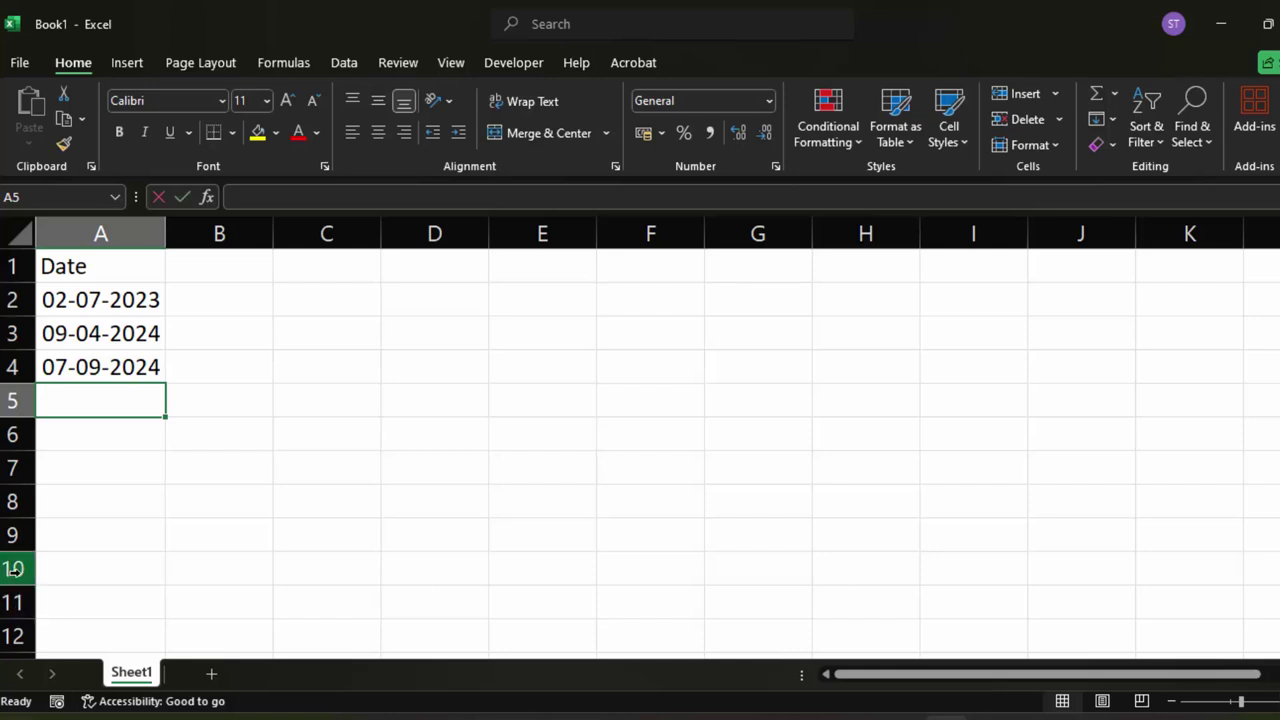
{"action": "type", "text": "5-2"}
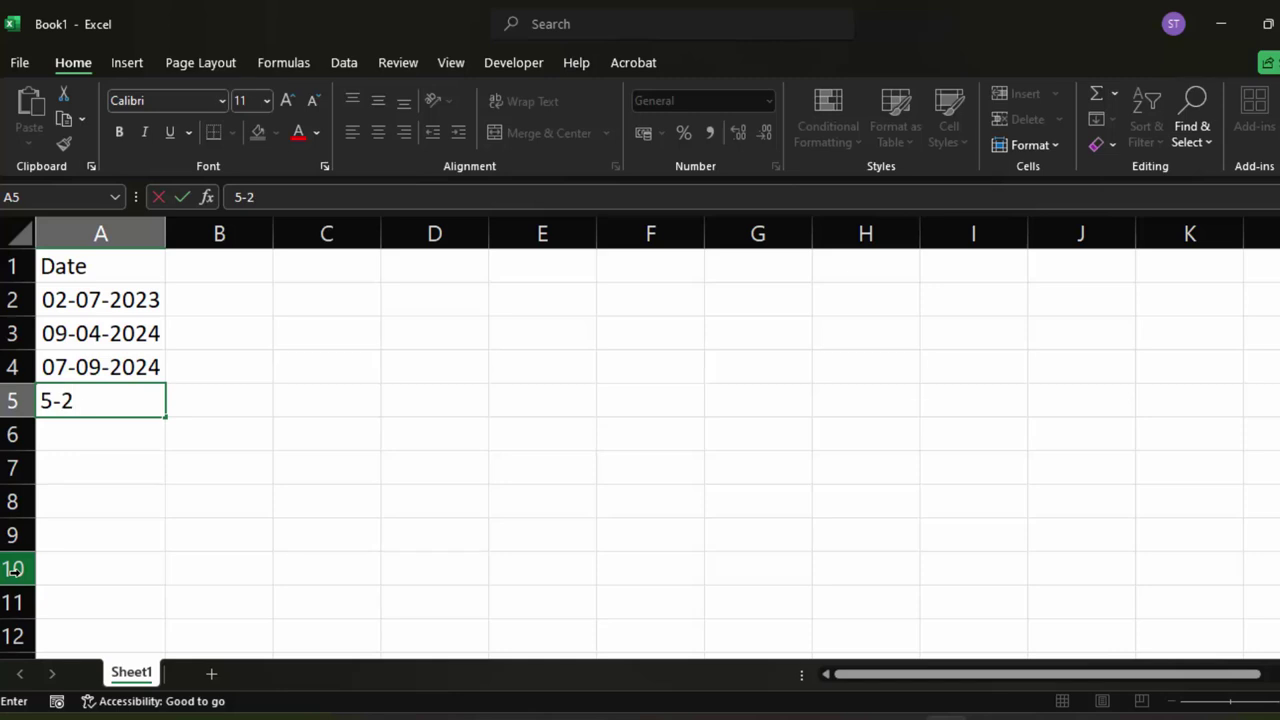
{"action": "type", "text": "-24"}
{"action": "key", "text": "Return"}
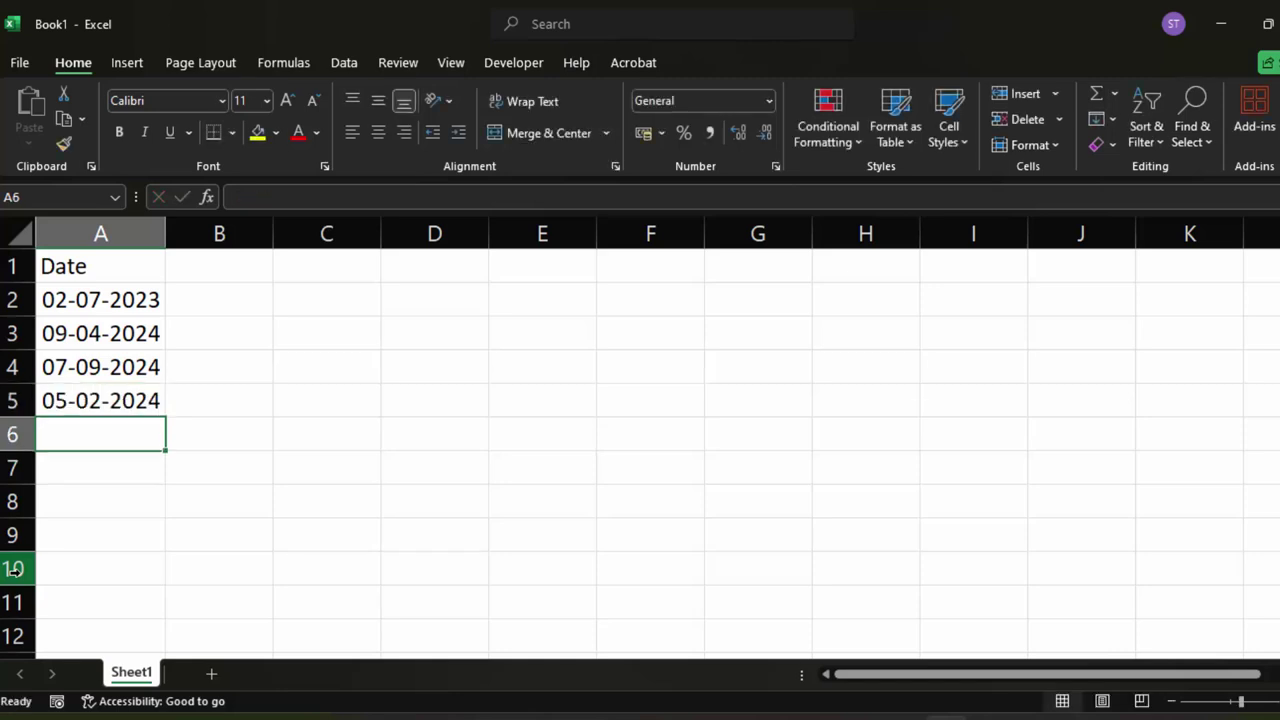
{"action": "type", "text": "7-9"}
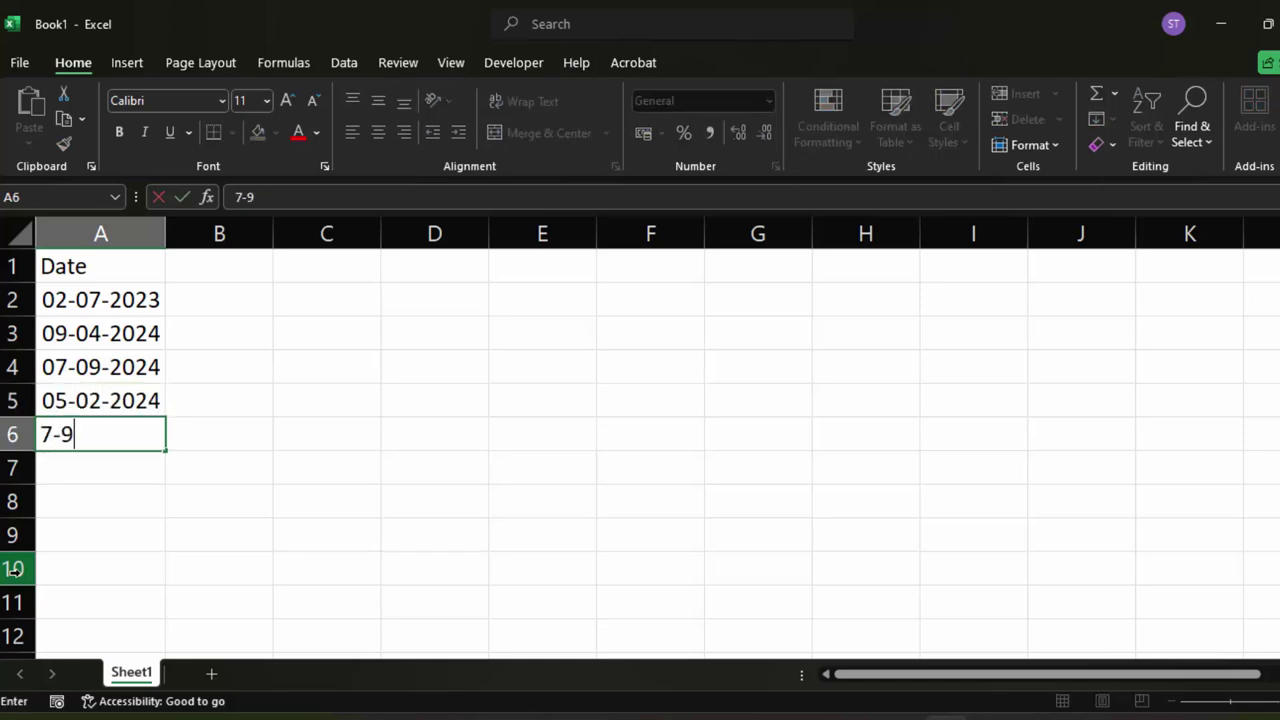
{"action": "type", "text": "-24"}
{"action": "key", "text": "Return"}
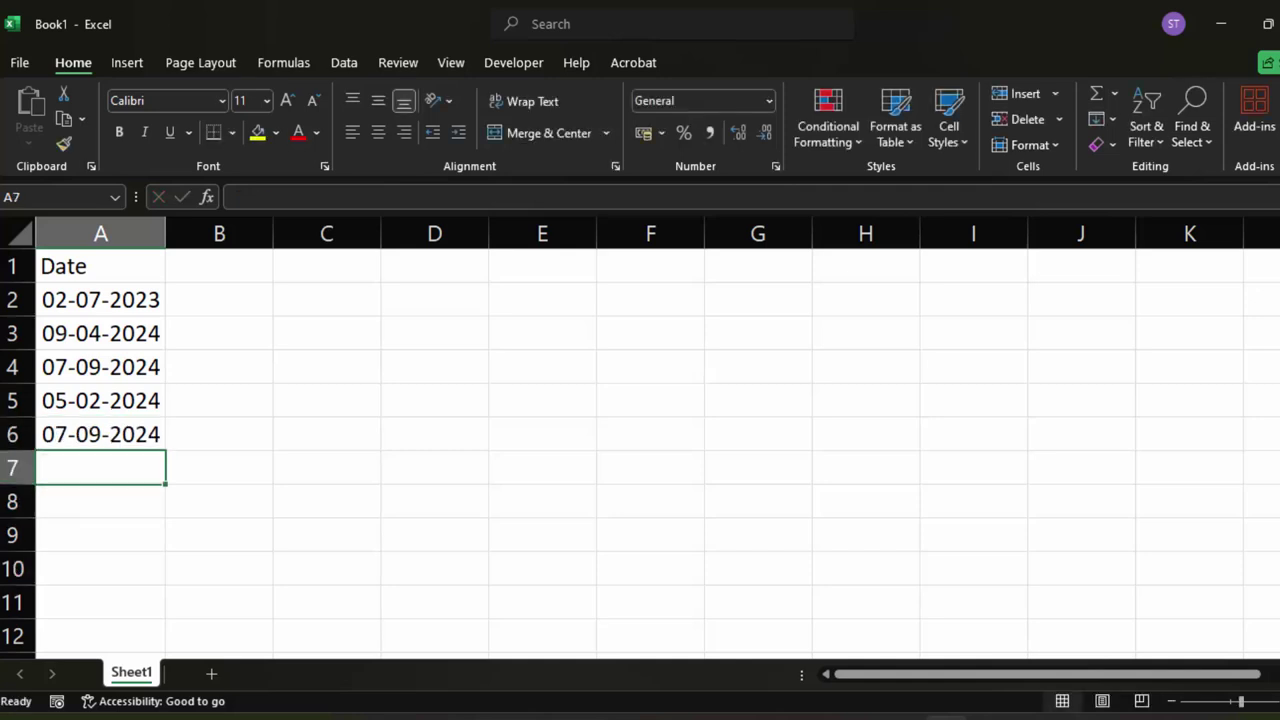
Correct the date in A6 to 11-09-2024.
{"action": "double_click", "coordinate": [68, 432]}
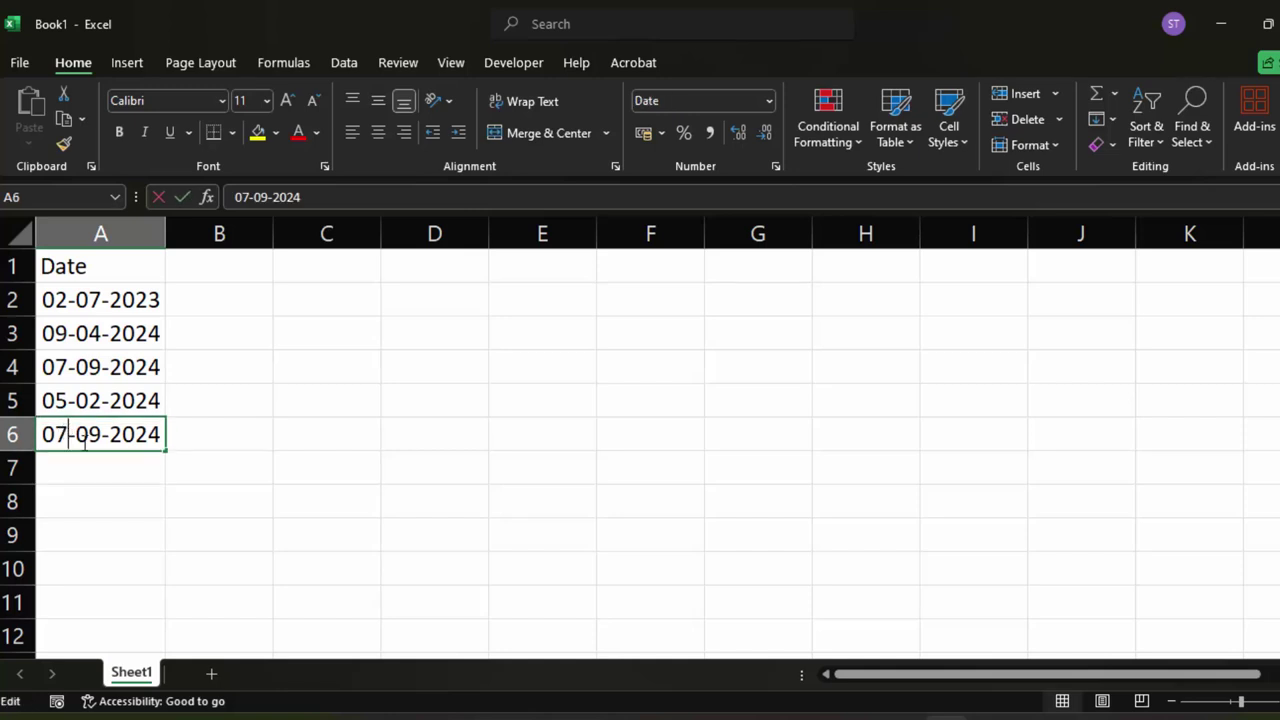
{"action": "key", "text": "BackSpace"}
{"action": "key", "text": "BackSpace"}
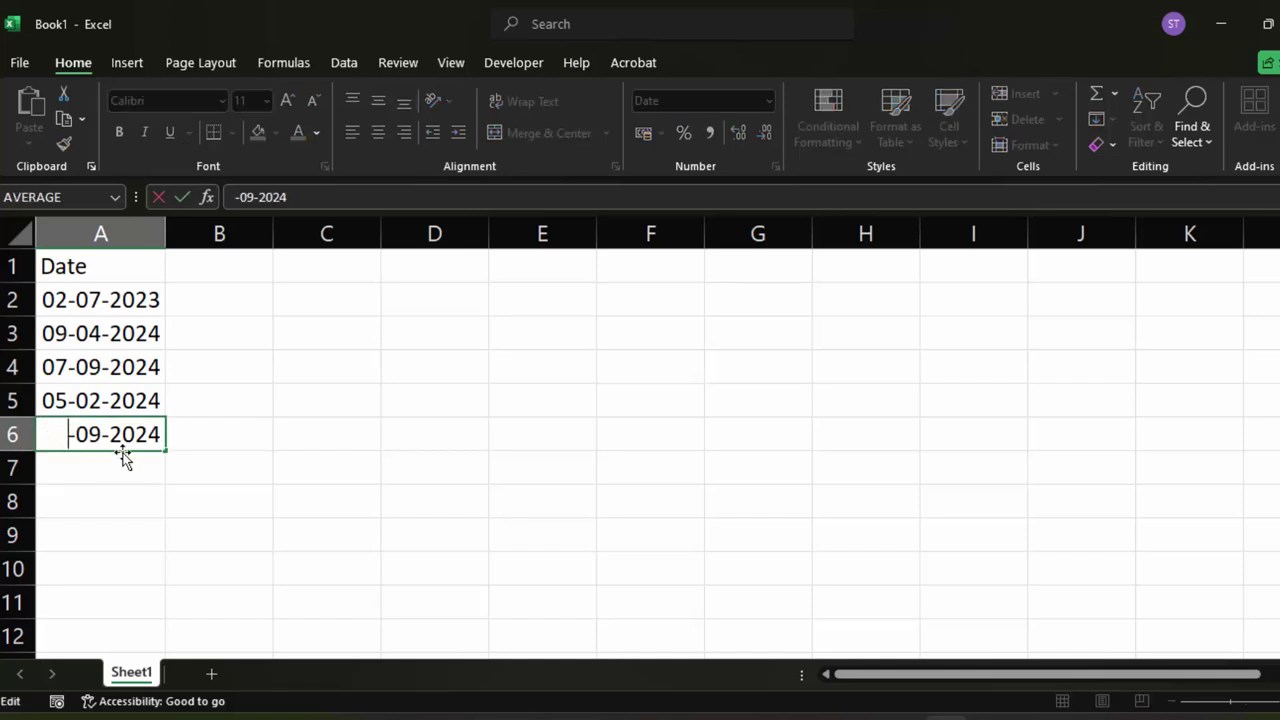
{"action": "type", "text": "11"}
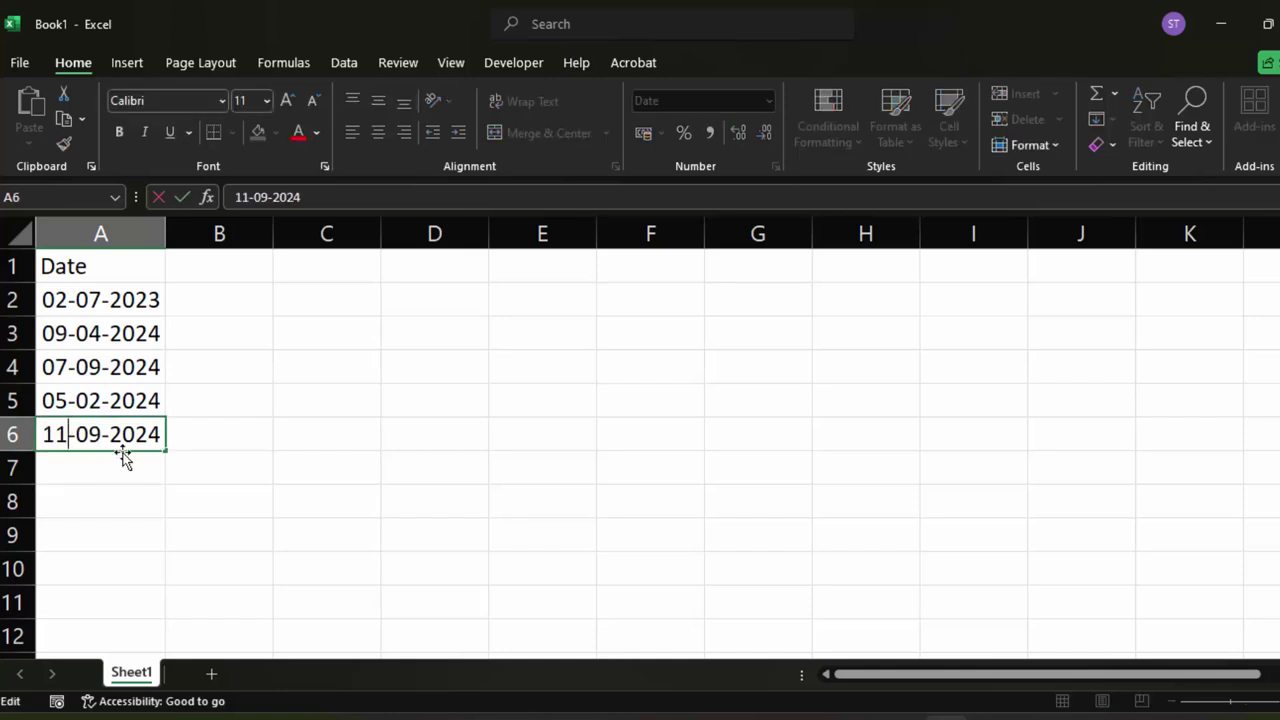
{"action": "left_click", "coordinate": [135, 522]}
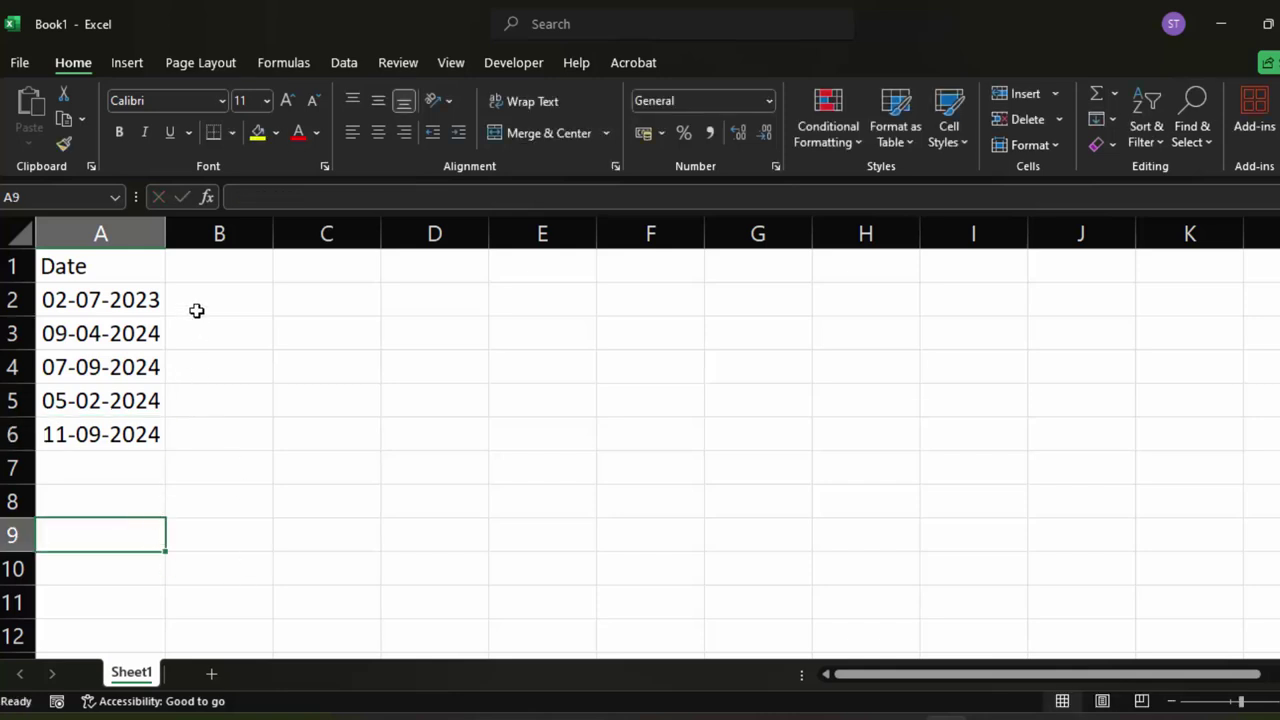
Add the column headers Days in B1 and Month in C1.
{"action": "left_click", "coordinate": [220, 272]}
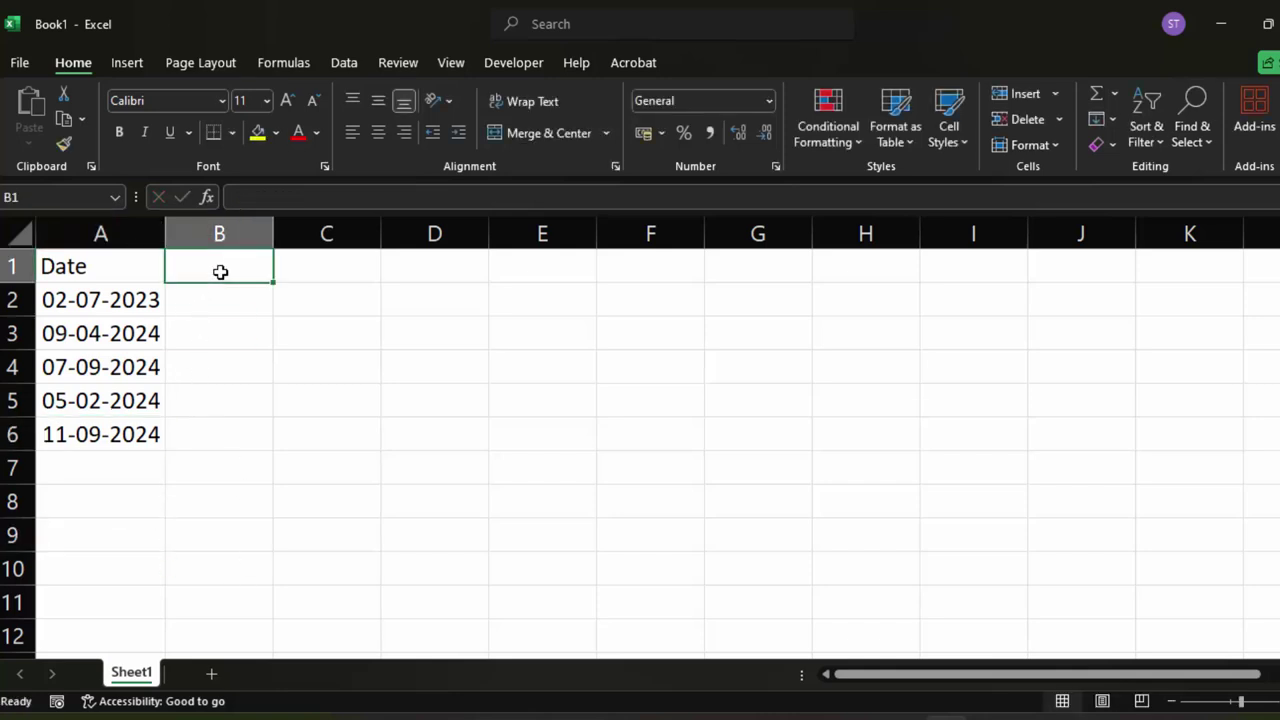
{"action": "type", "text": "Days"}
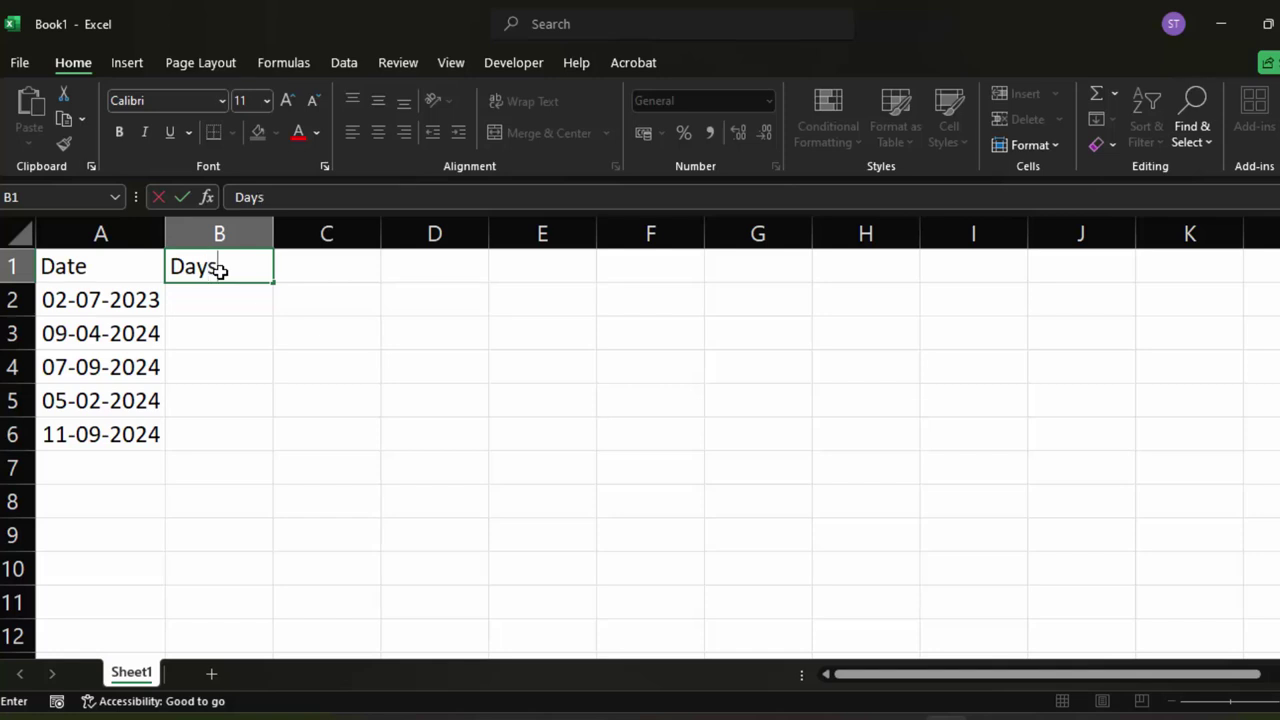
{"action": "left_click", "coordinate": [226, 306]}
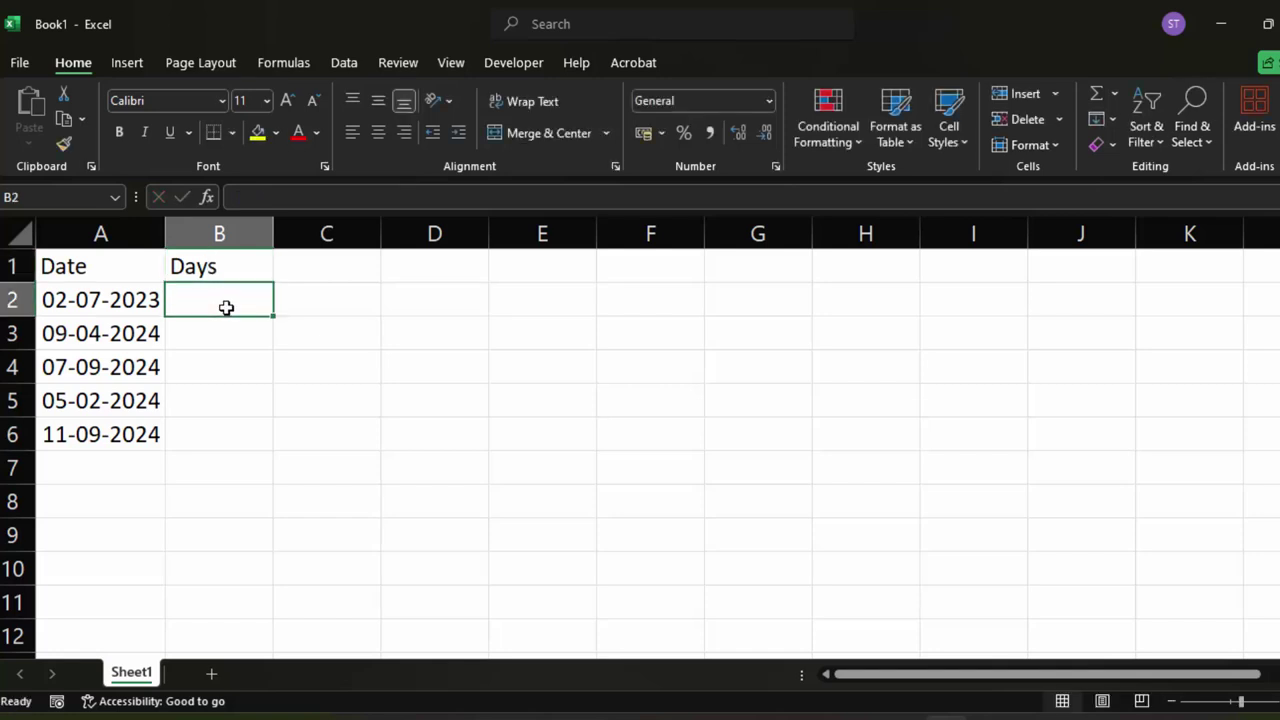
{"action": "left_click", "coordinate": [93, 299]}
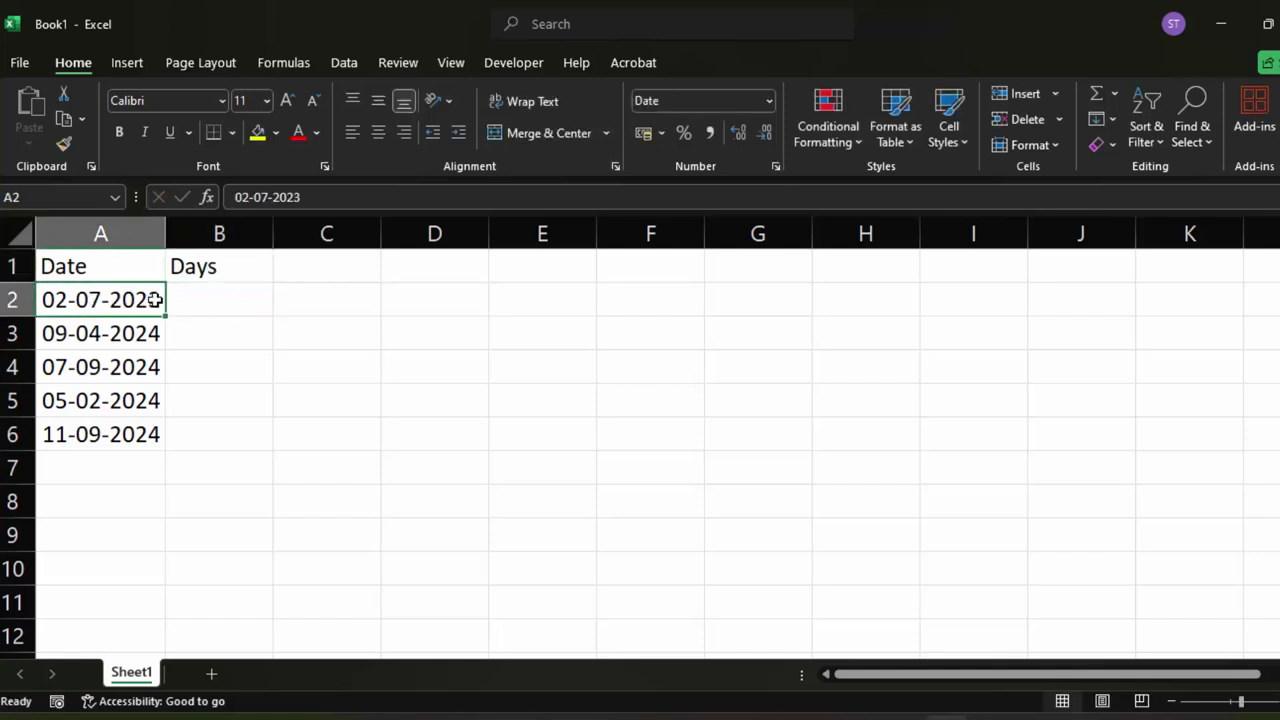
{"action": "left_click", "coordinate": [202, 298]}
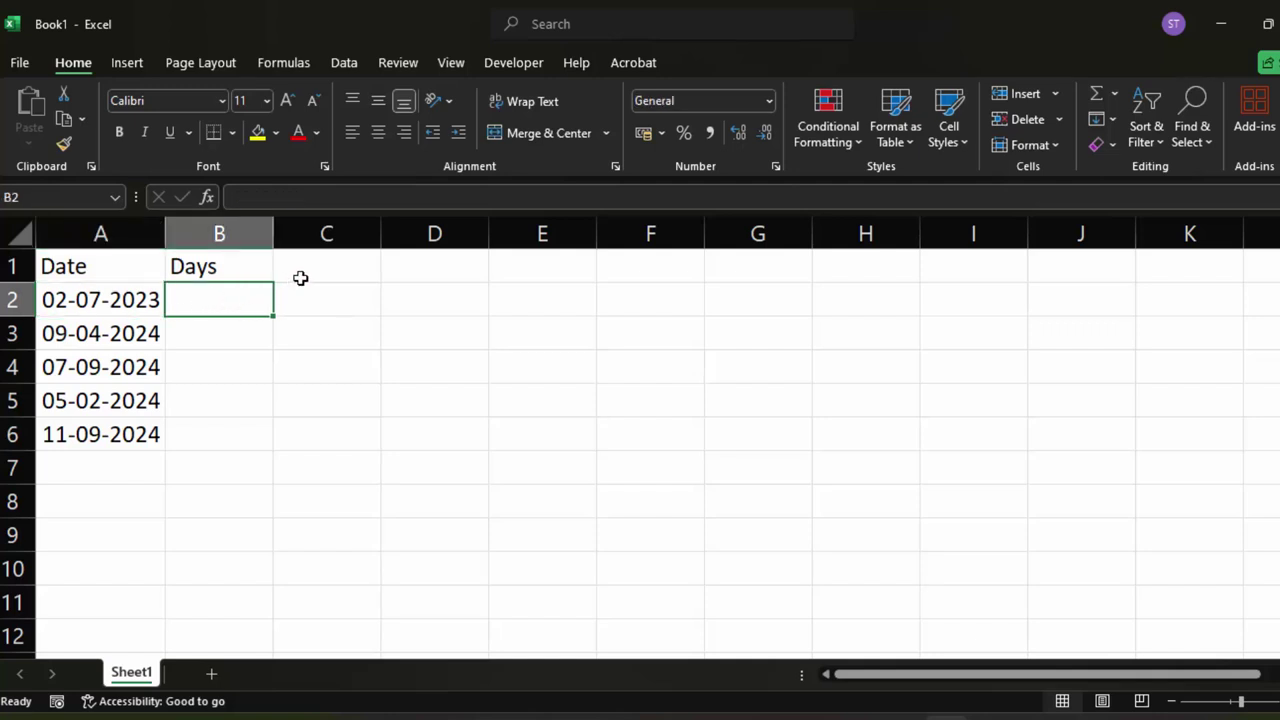
{"action": "left_click", "coordinate": [366, 272]}
{"action": "type", "text": "Mo"}
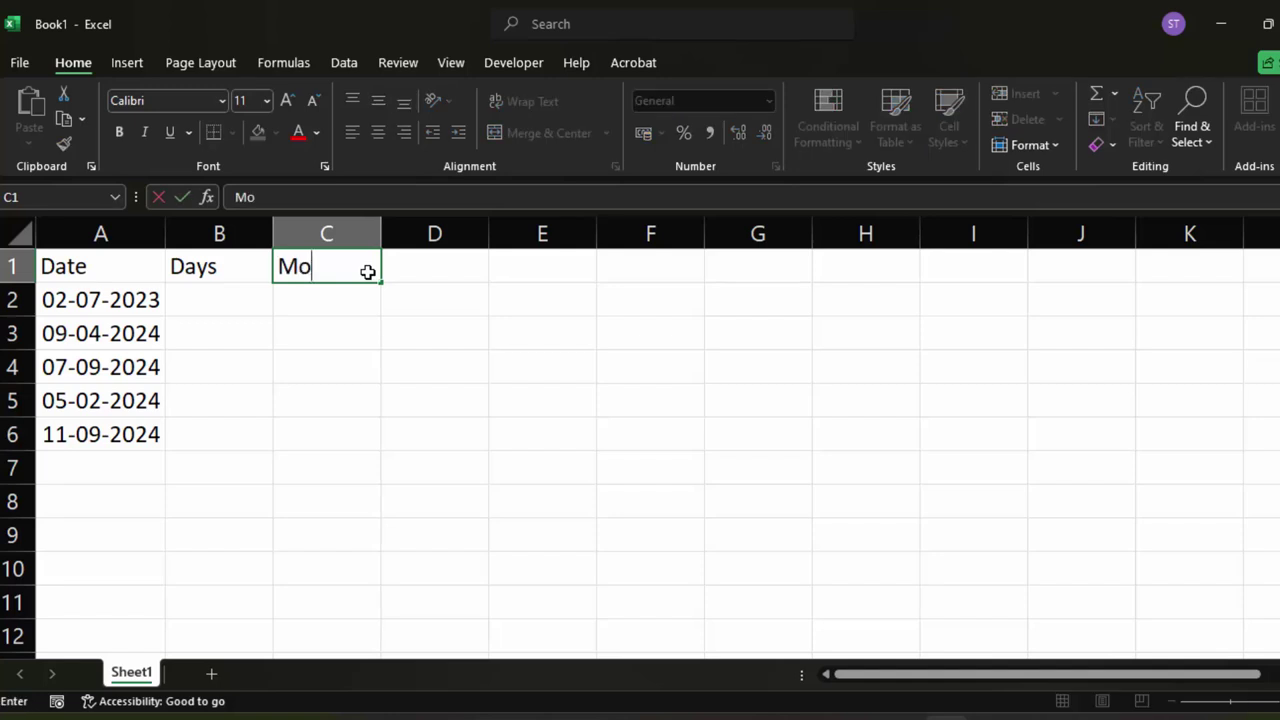
{"action": "type", "text": "nth"}
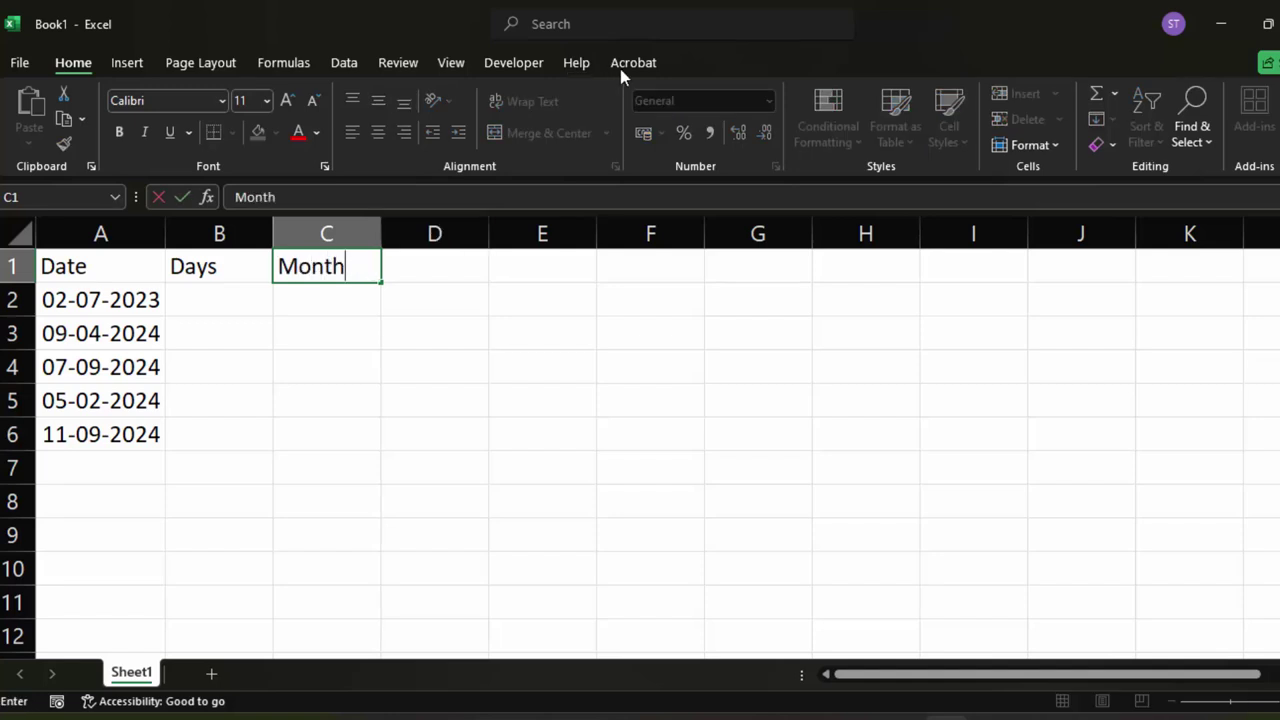
{"action": "left_click", "coordinate": [458, 275]}
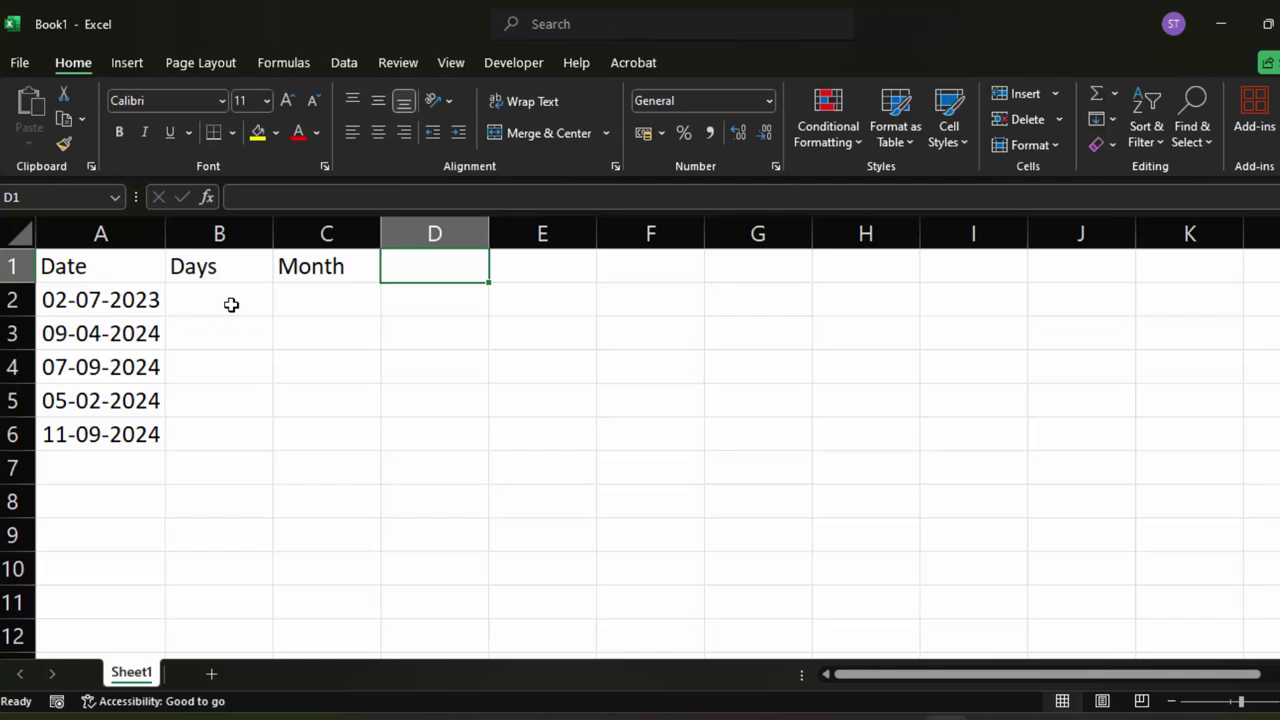
Enter =TEXT(A2,"dddd") in B2 to show the date's full weekday name.
{"action": "left_click", "coordinate": [204, 298]}
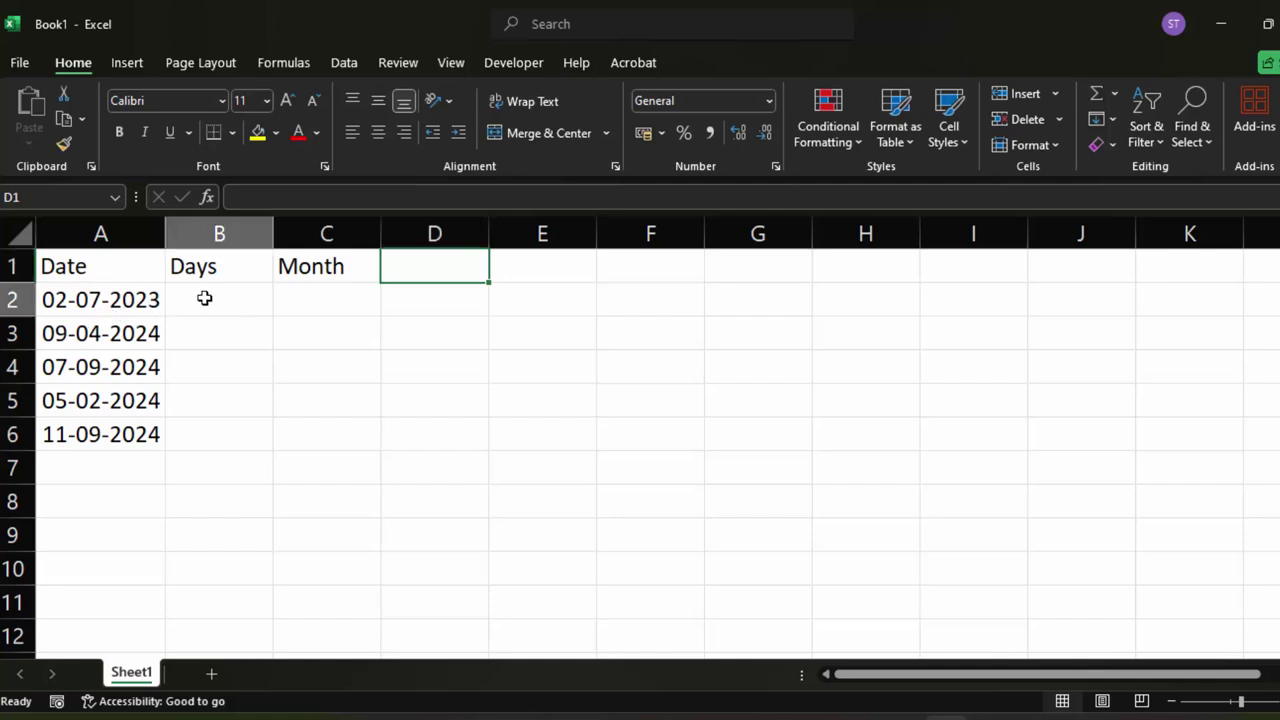
{"action": "type", "text": "="}
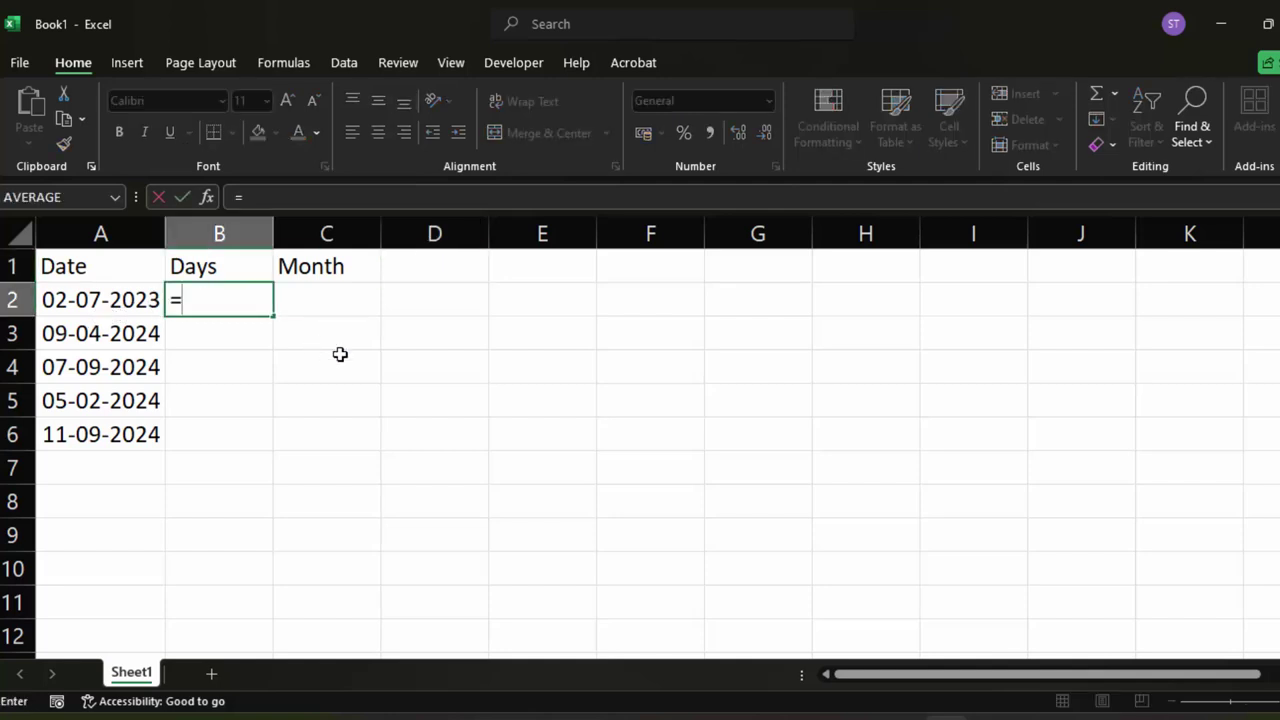
{"action": "type", "text": "t"}
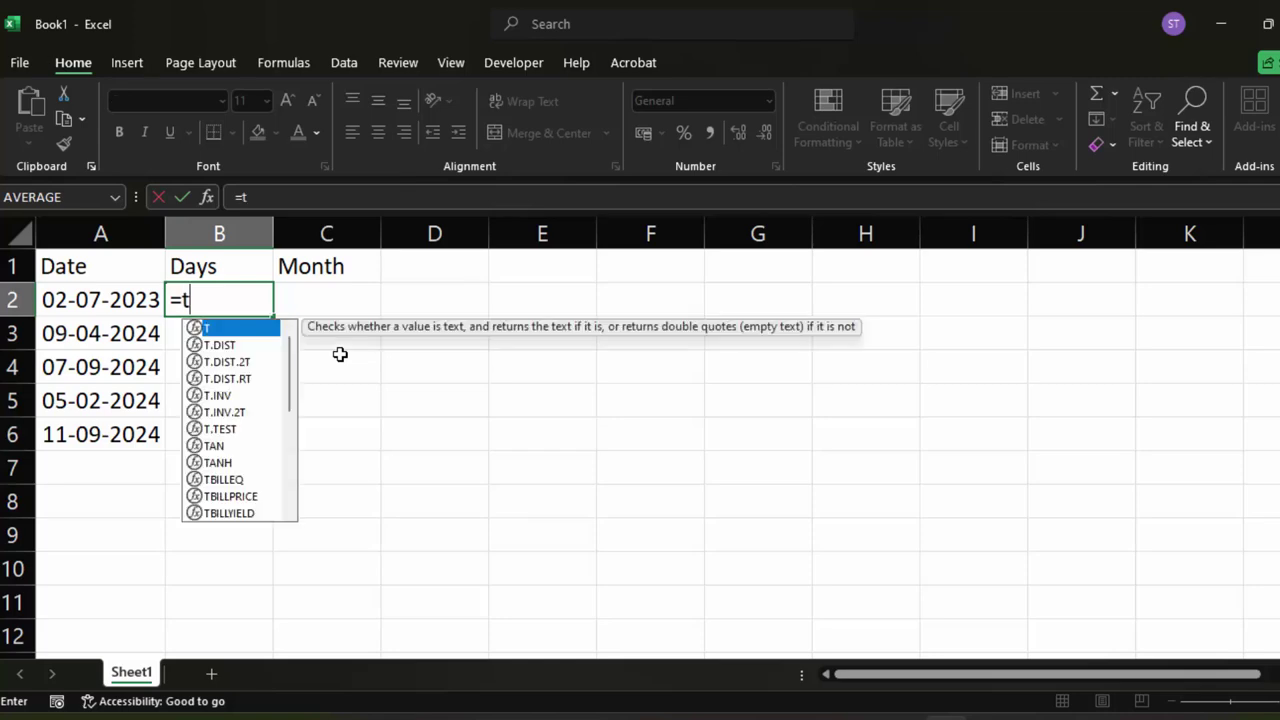
{"action": "type", "text": "ext"}
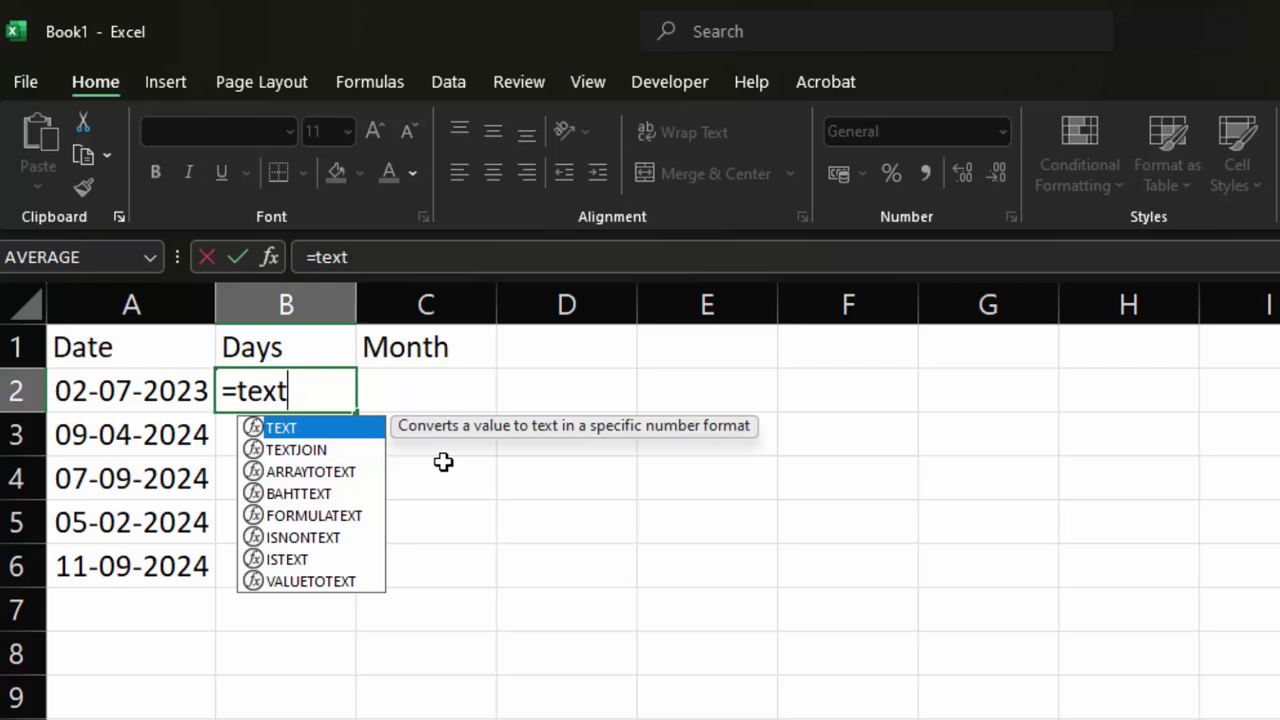
{"action": "key", "text": "Tab"}
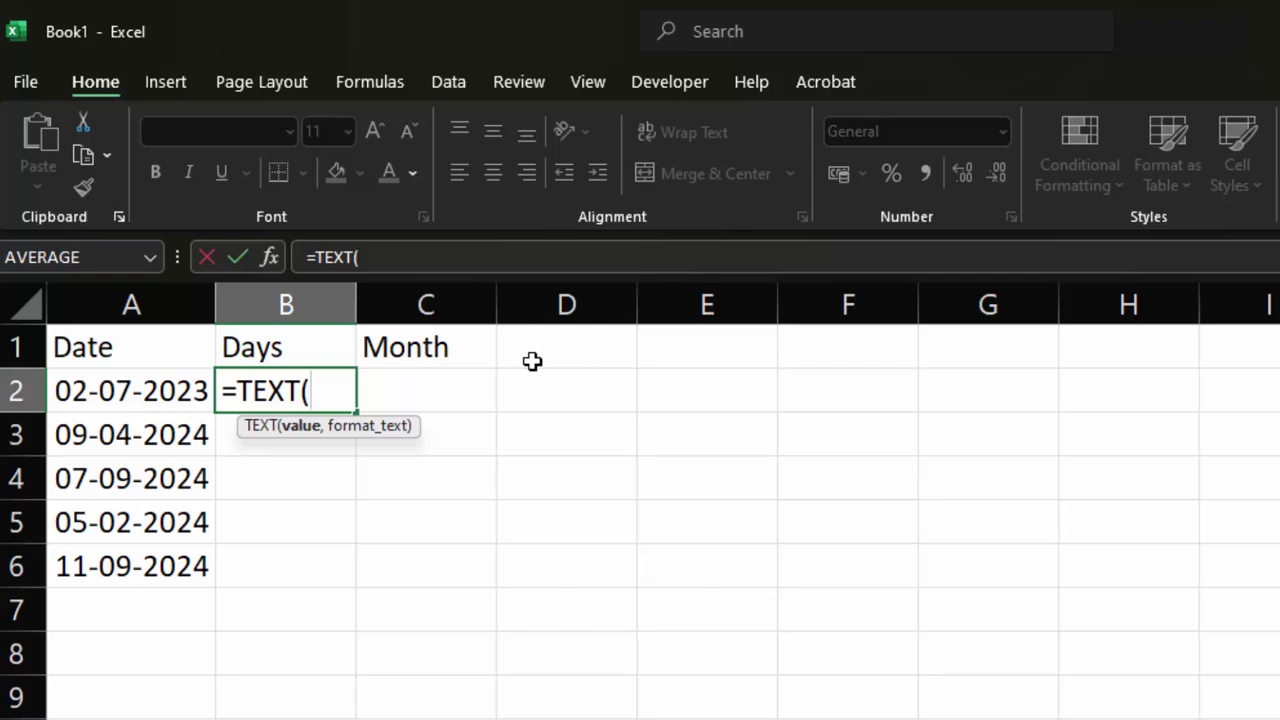
{"action": "left_click", "coordinate": [123, 401]}
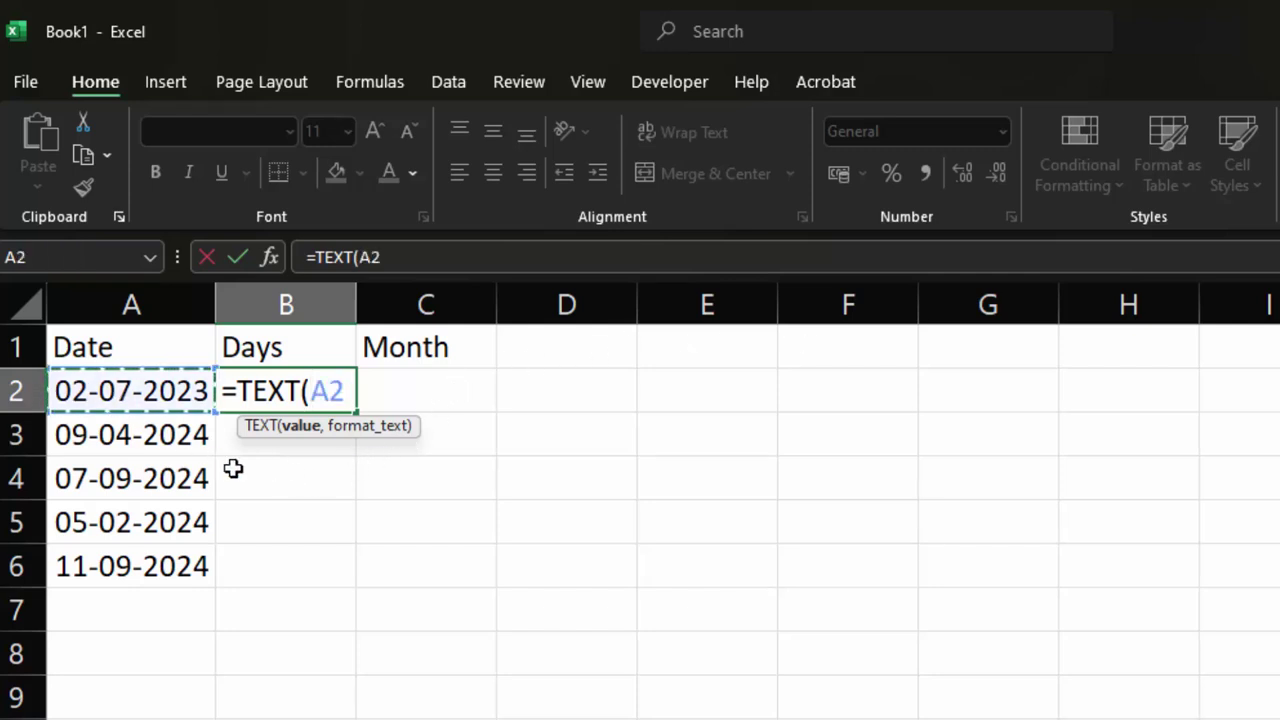
{"action": "type", "text": ","}
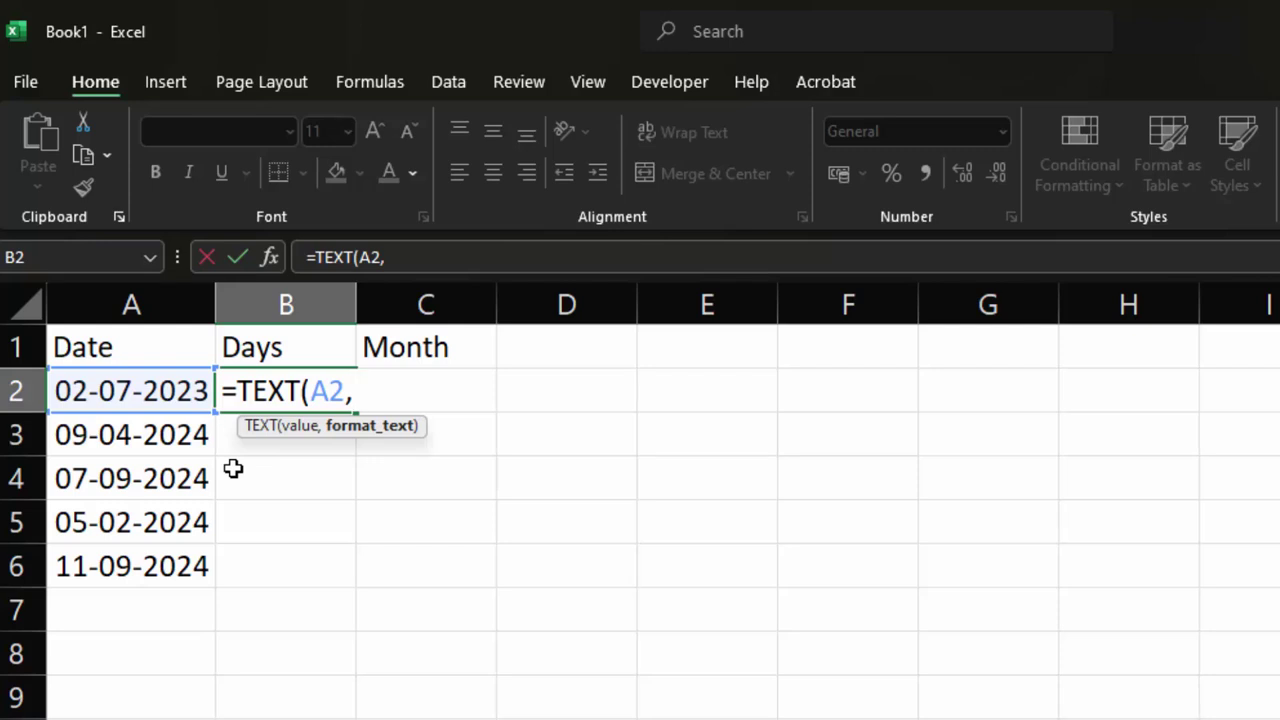
{"action": "type", "text": "\""}
{"action": "type", "text": "dd"}
{"action": "type", "text": "d"}
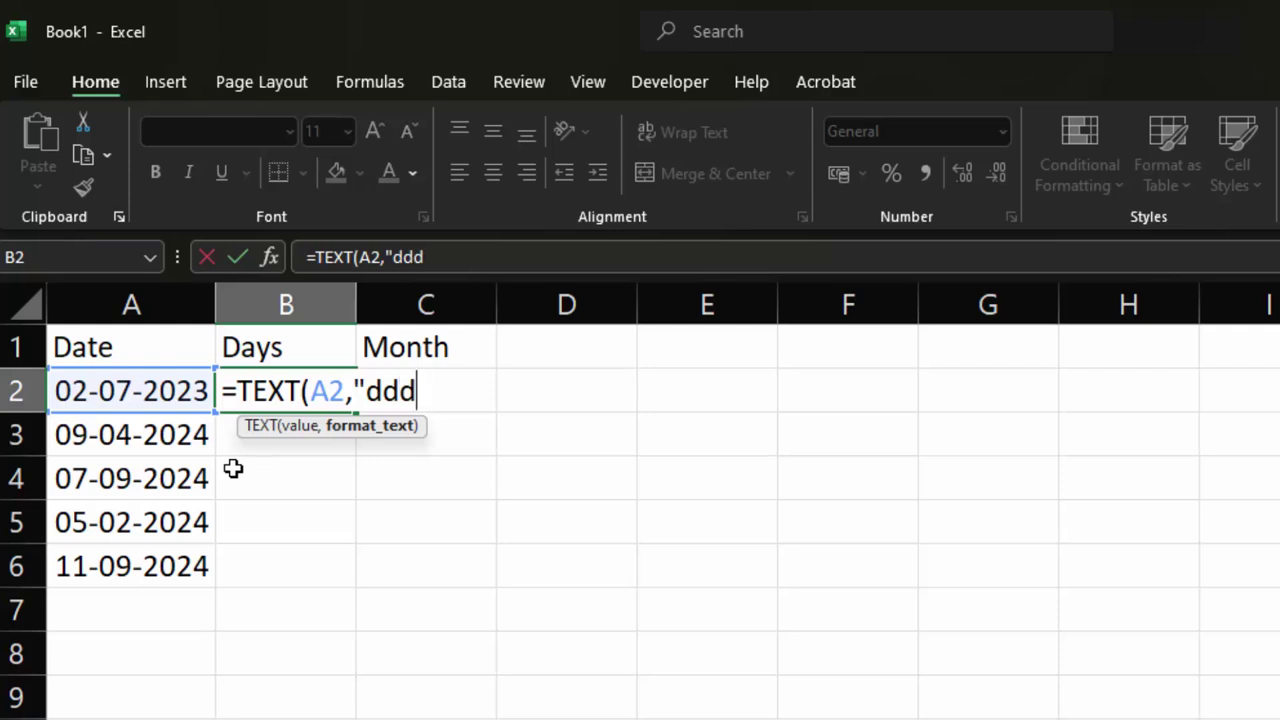
{"action": "type", "text": "d"}
{"action": "type", "text": "\")"}
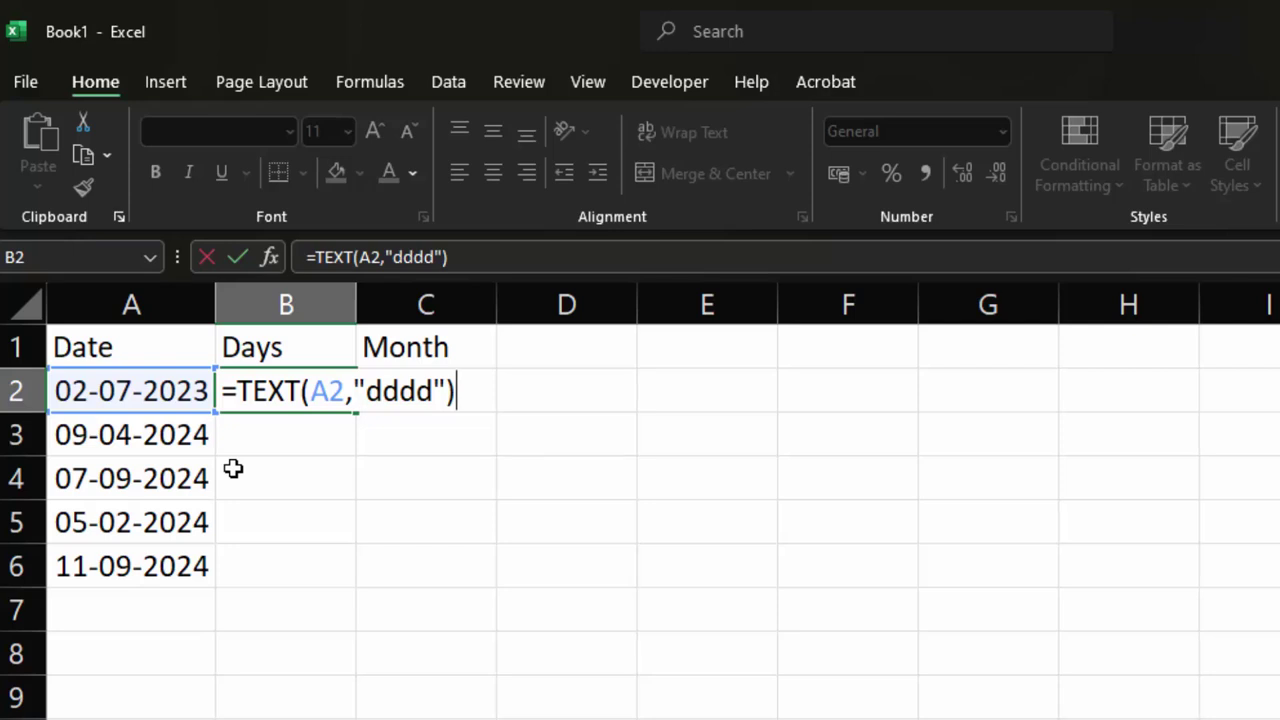
{"action": "key", "text": "Return"}
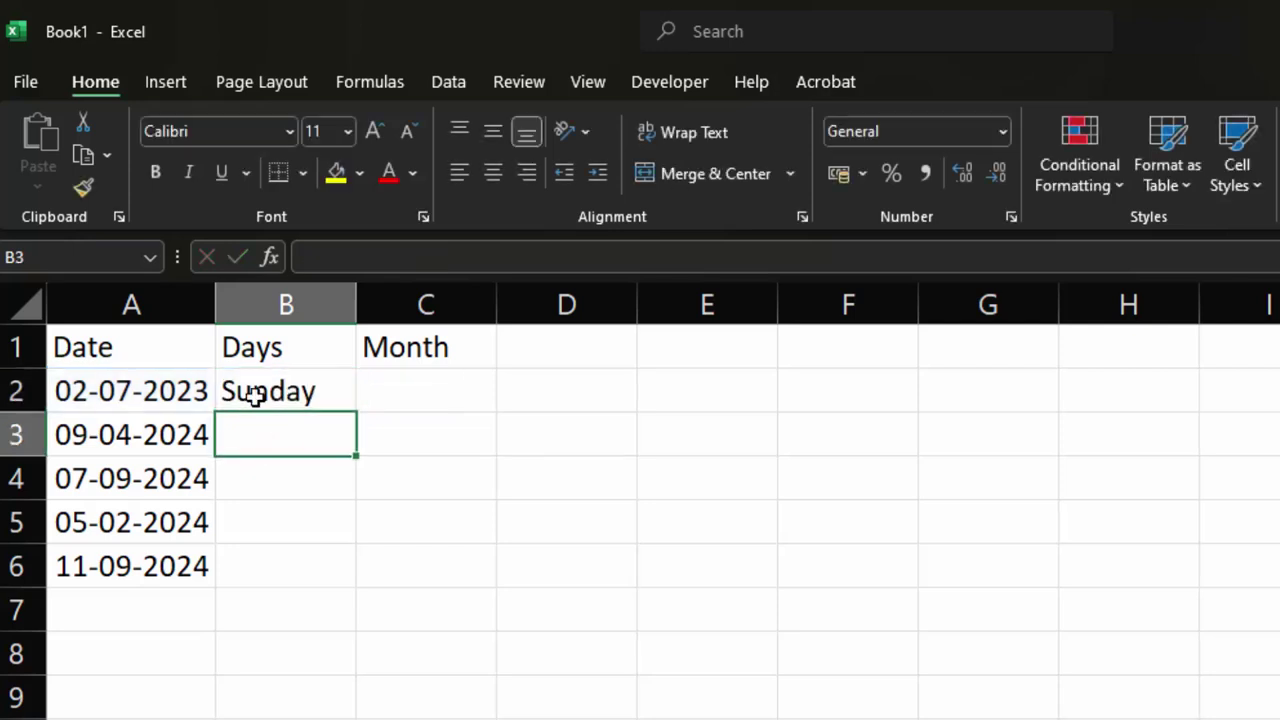
Fill the weekday formula down to B6 and widen column B to fit the names.
{"action": "left_click", "coordinate": [256, 392]}
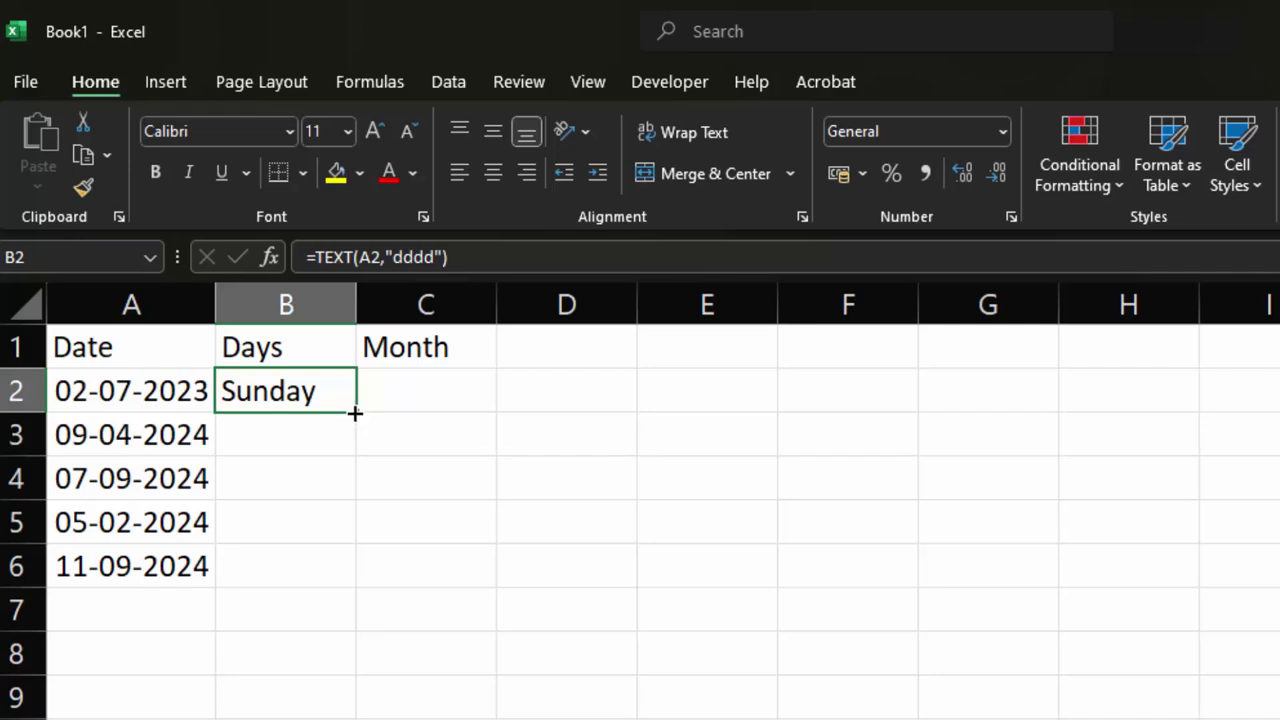
{"action": "left_click_drag", "start_coordinate": [355, 413], "coordinate": [349, 585]}
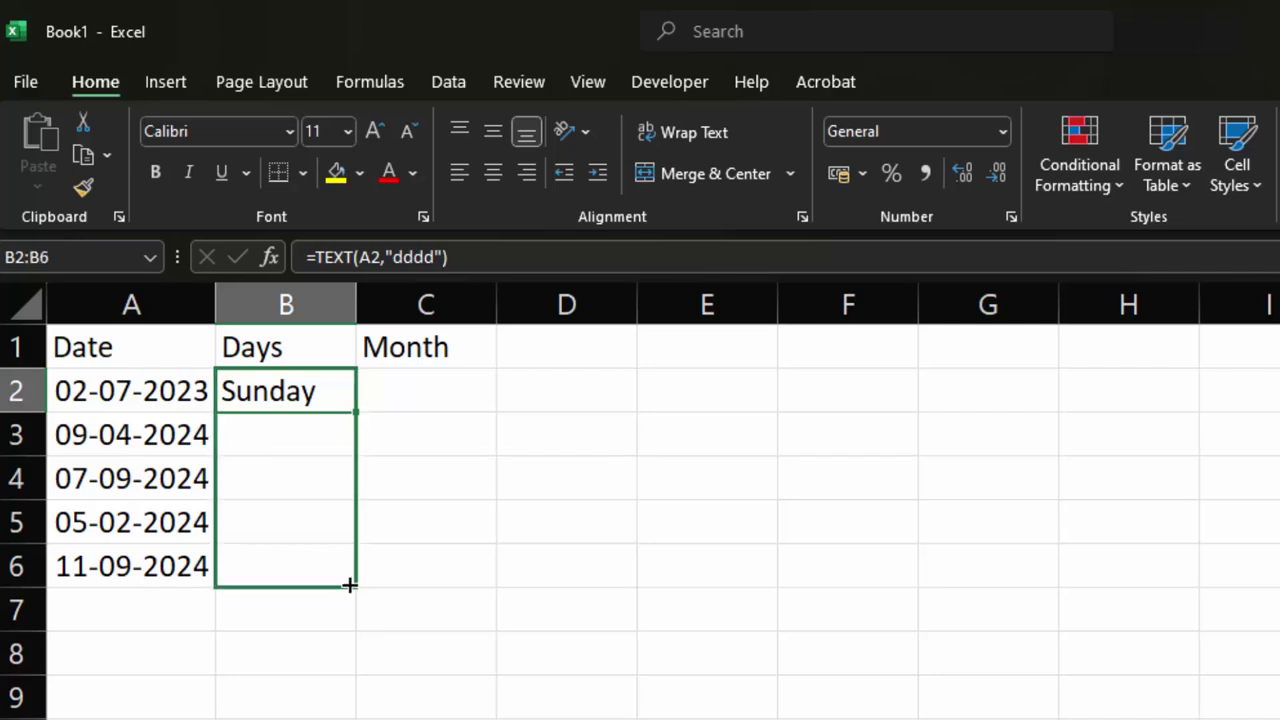
{"action": "left_click", "coordinate": [352, 680]}
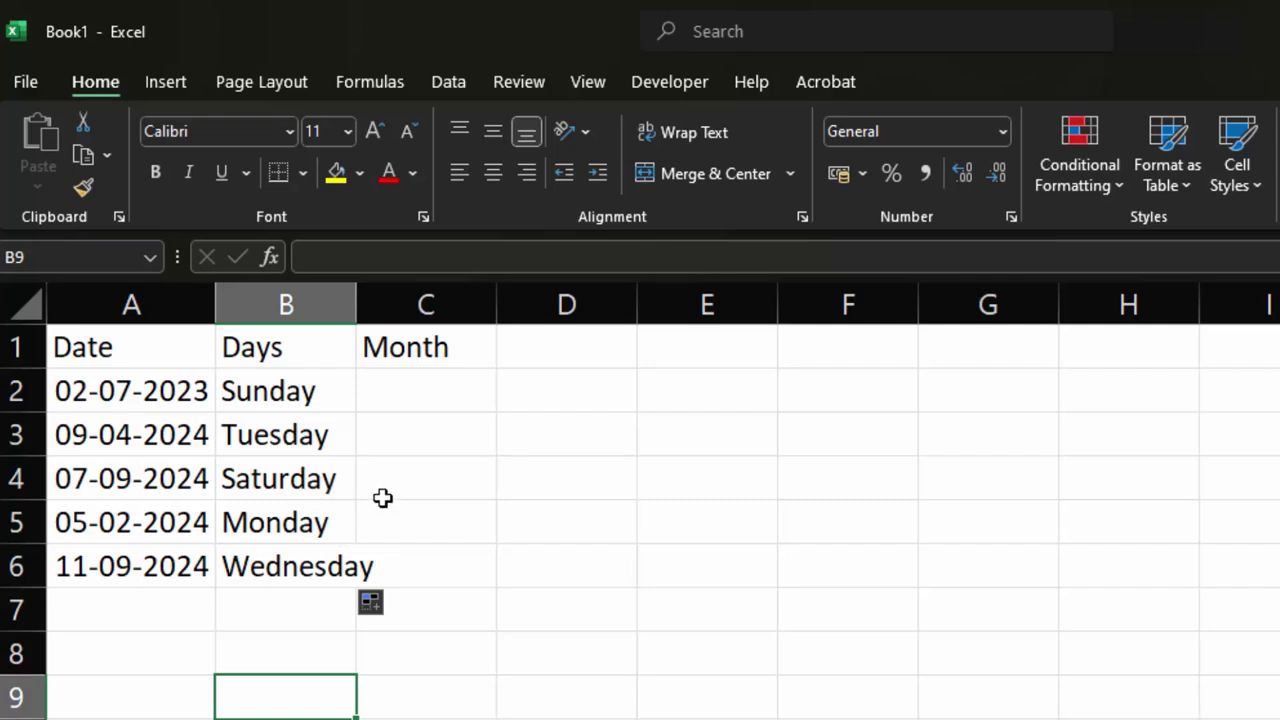
{"action": "left_click_drag", "start_coordinate": [356, 305], "coordinate": [410, 433]}
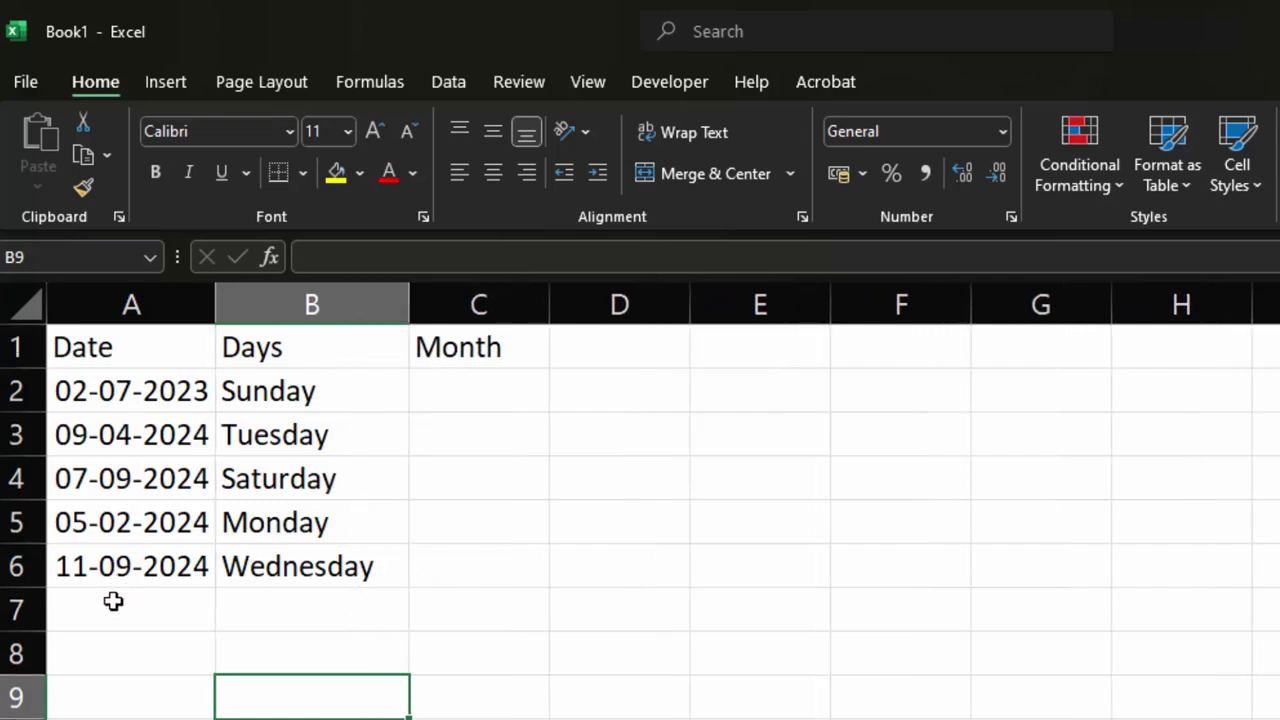
{"action": "left_click", "coordinate": [120, 568]}
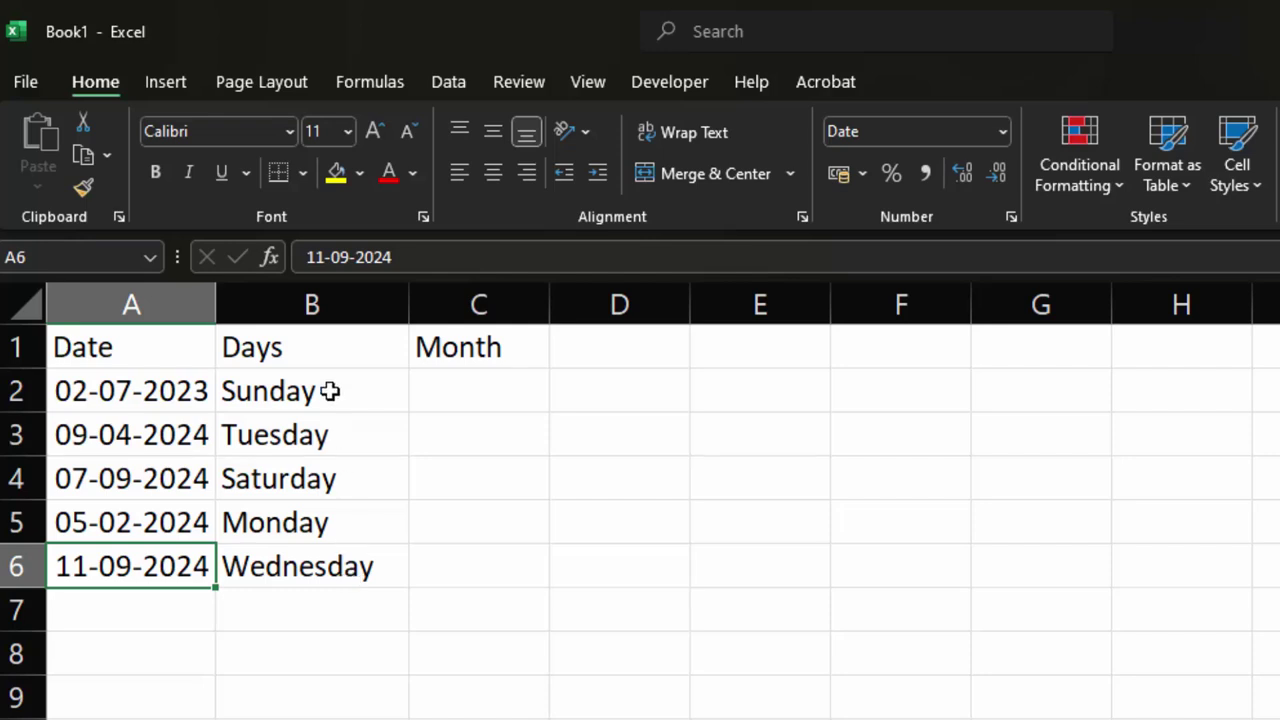
{"action": "key", "text": "alt+Tab"}
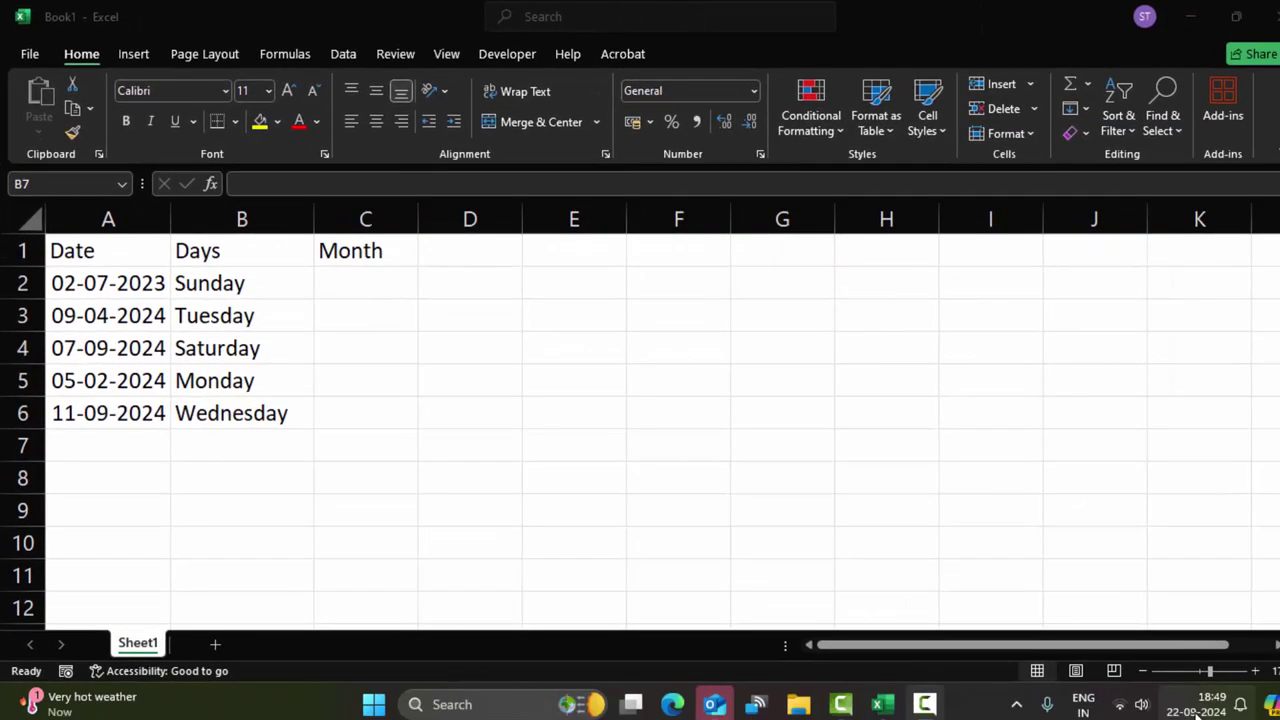
Give the Wednesday cell B6 a yellow fill.
{"action": "key", "text": "super+n"}
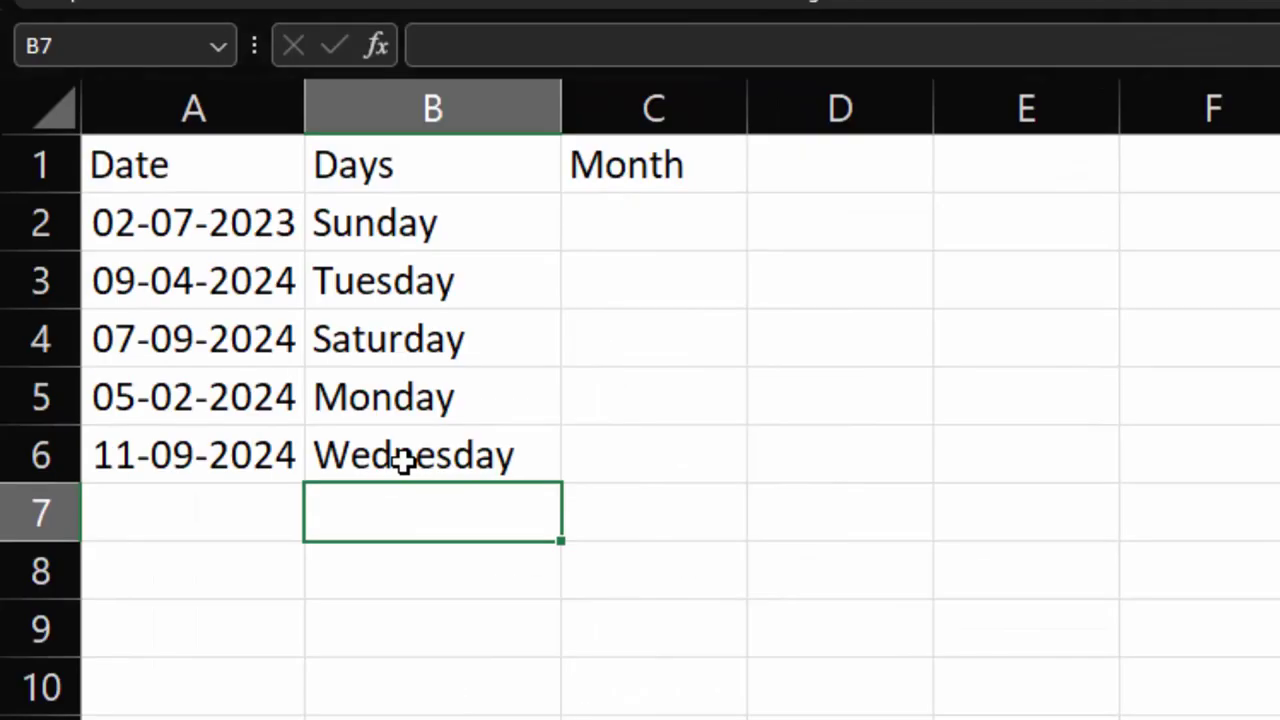
{"action": "left_click", "coordinate": [403, 457]}
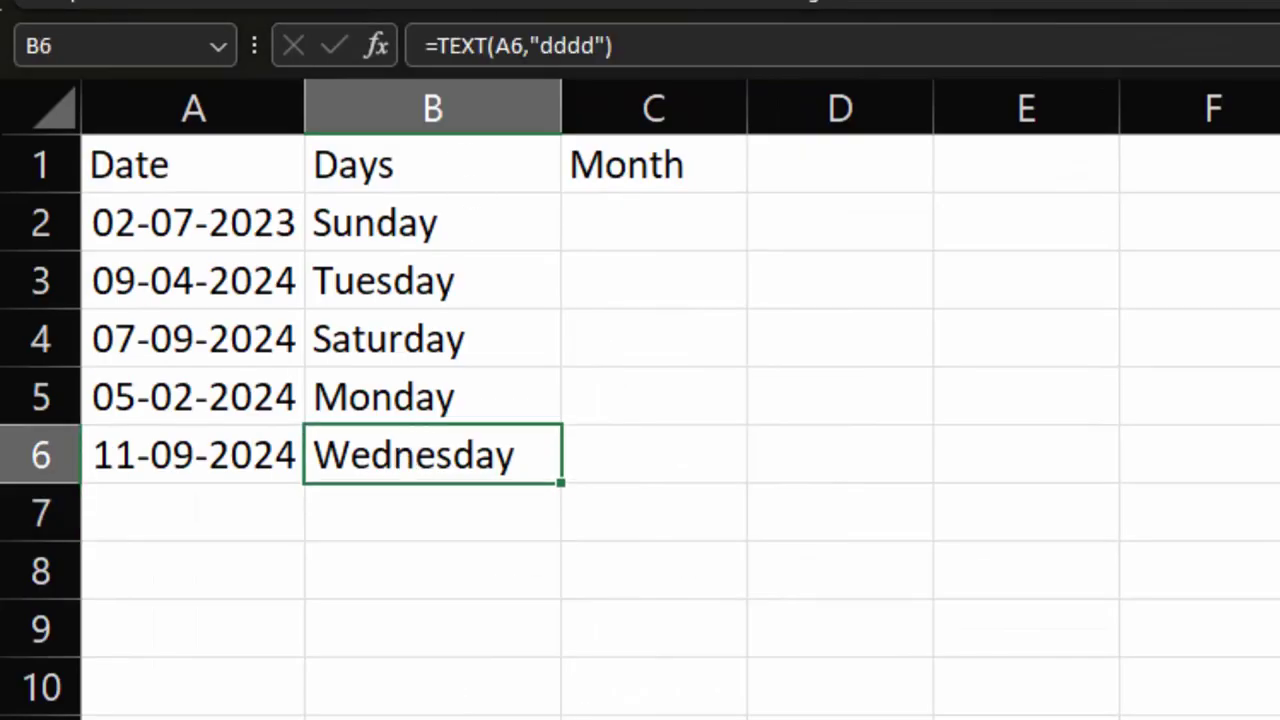
{"action": "left_click", "coordinate": [671, 545]}
{"action": "left_click", "coordinate": [450, 465]}
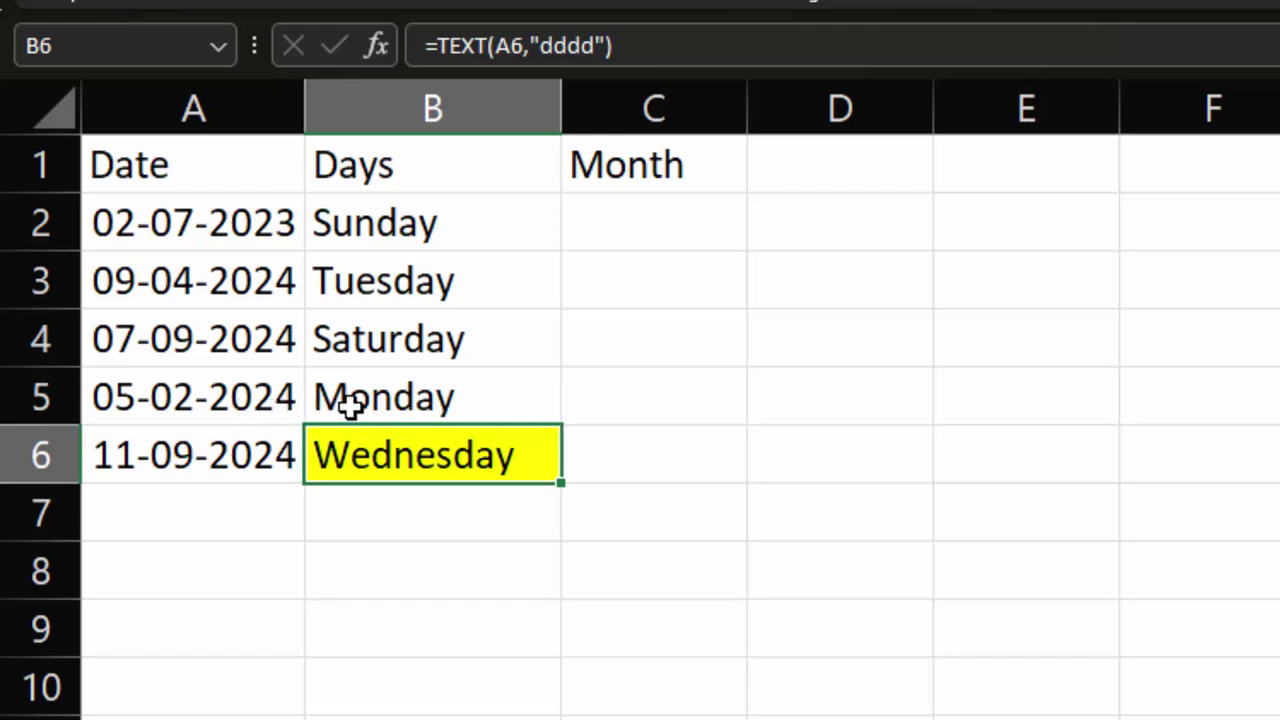
Give the Monday cell B5 a light orange fill.
{"action": "left_click", "coordinate": [390, 408]}
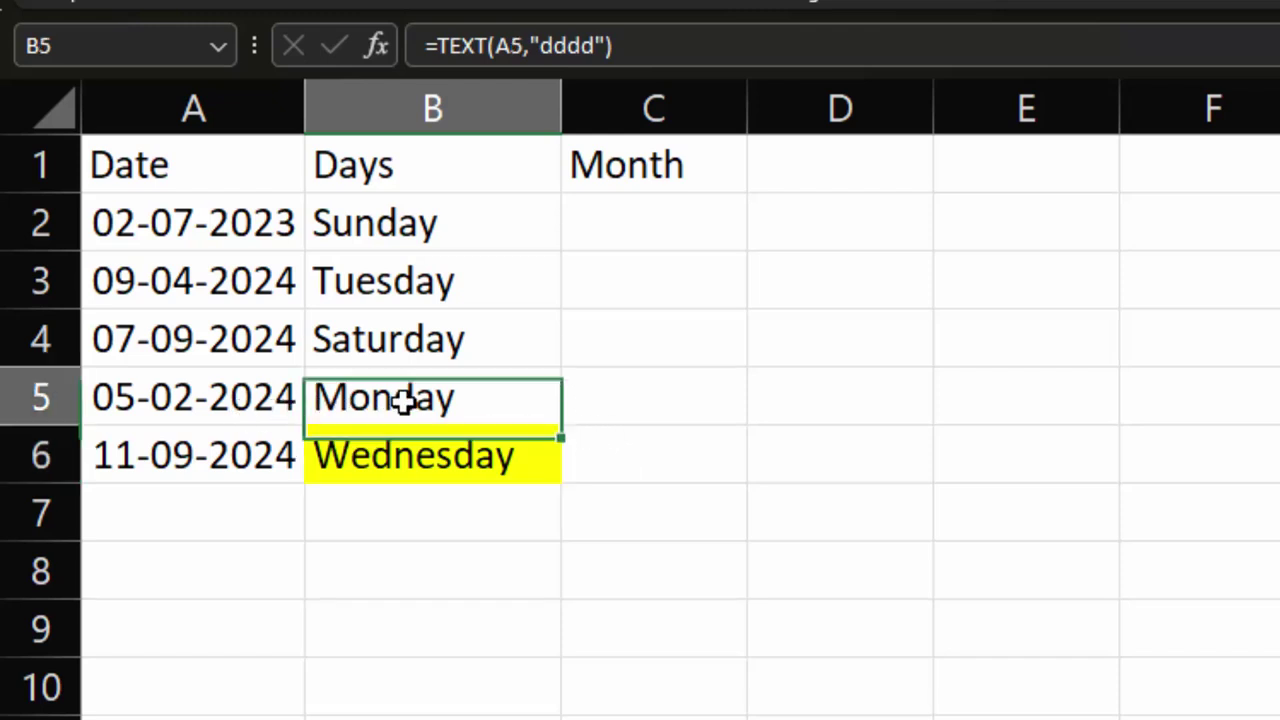
{"action": "left_click", "coordinate": [490, 0]}
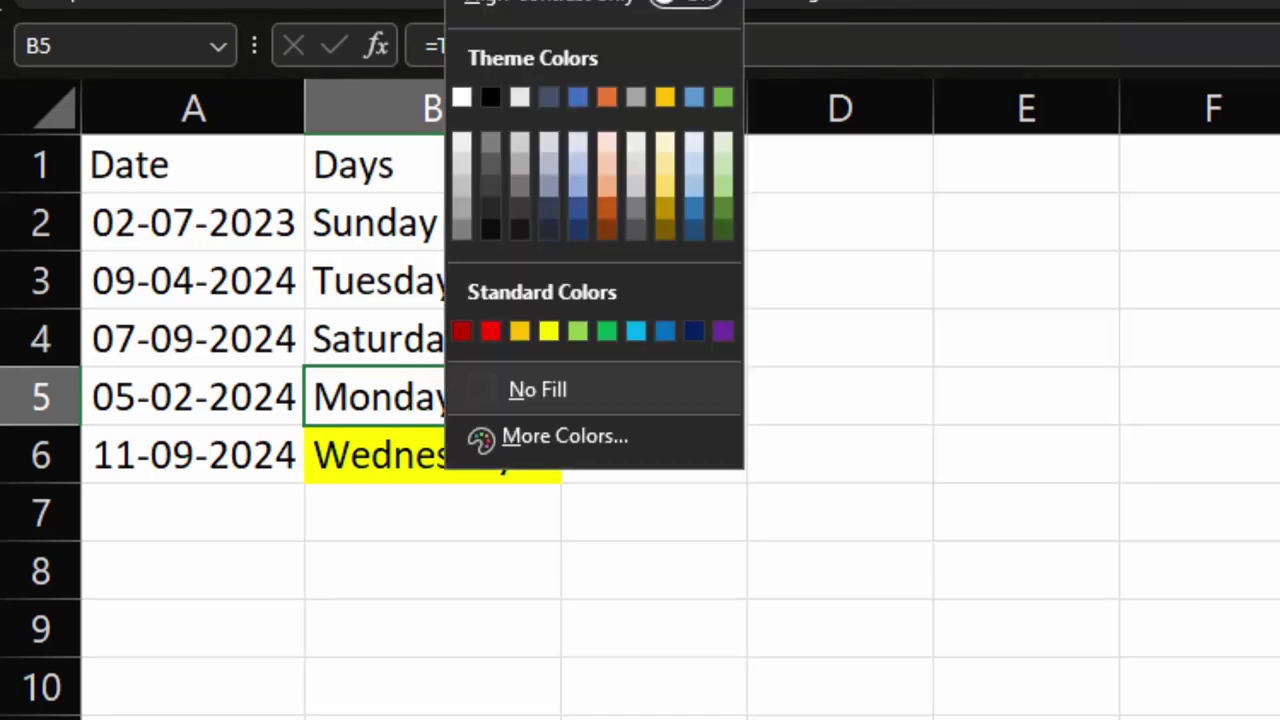
{"action": "left_click", "coordinate": [608, 166]}
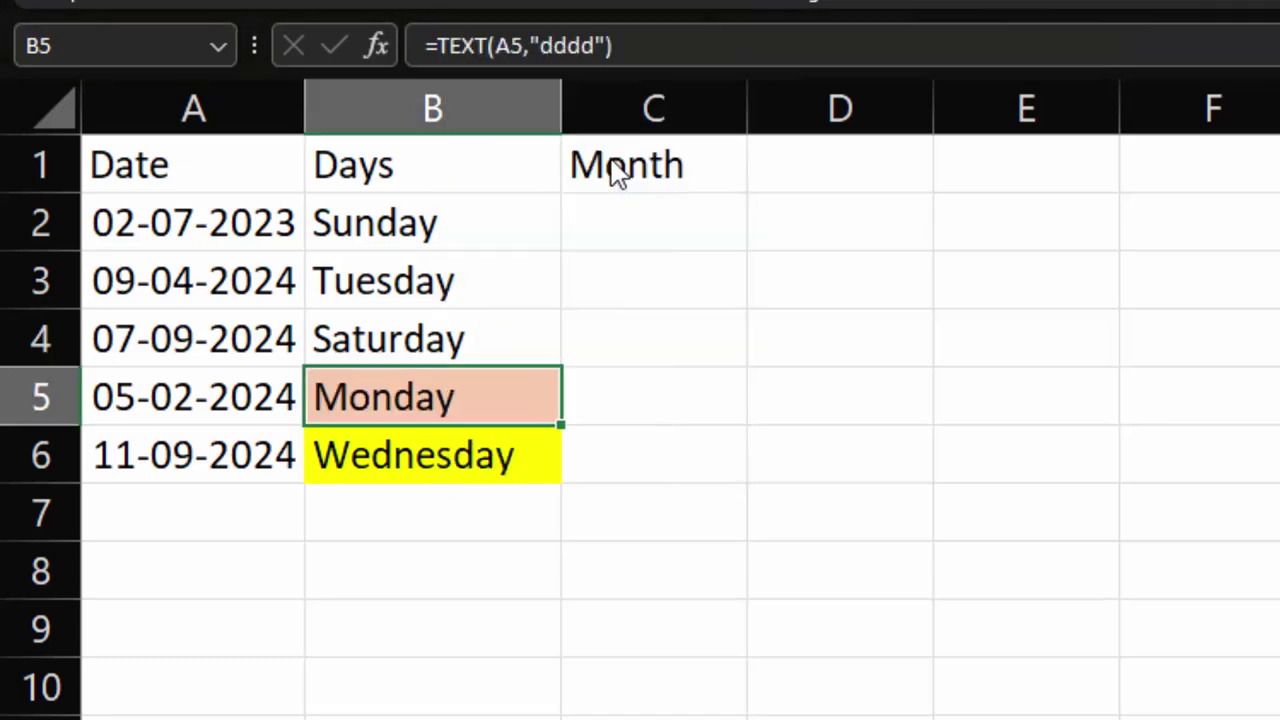
Open the calendar flyout and page back from September 2024 to February 2024.
{"action": "key", "text": "super+n"}
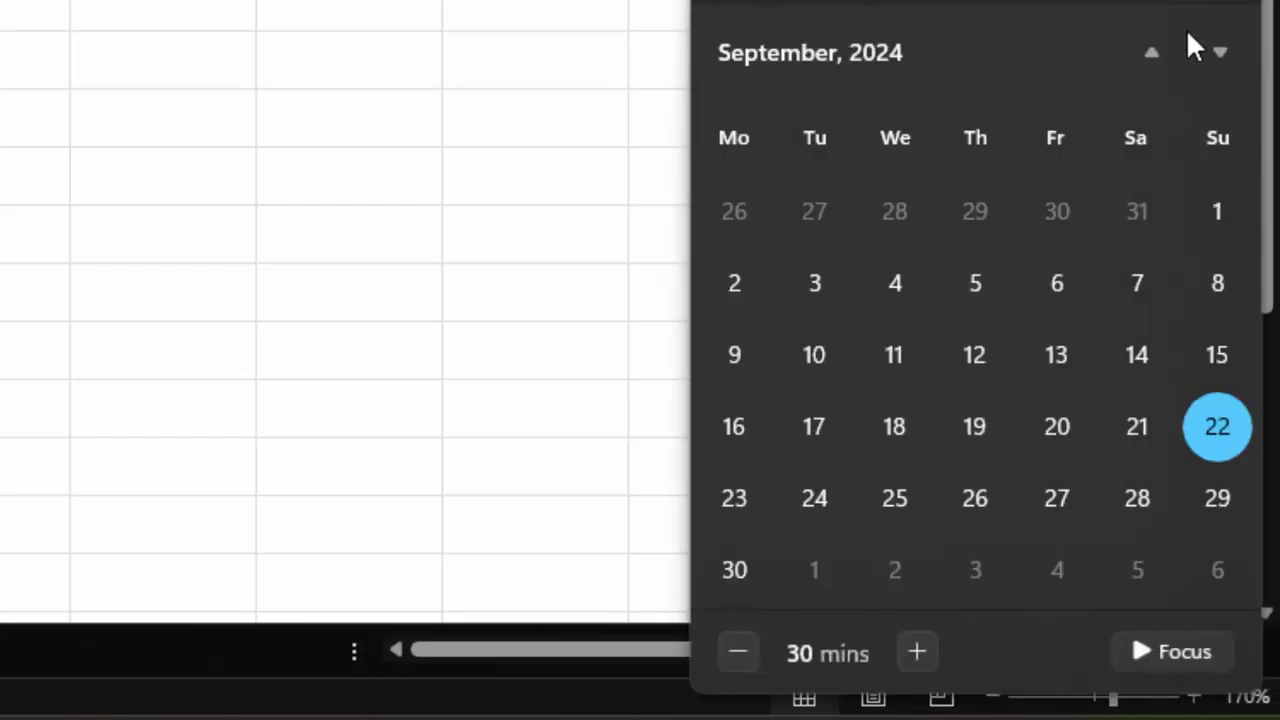
{"action": "left_click", "coordinate": [1152, 55]}
{"action": "left_click", "coordinate": [1152, 55]}
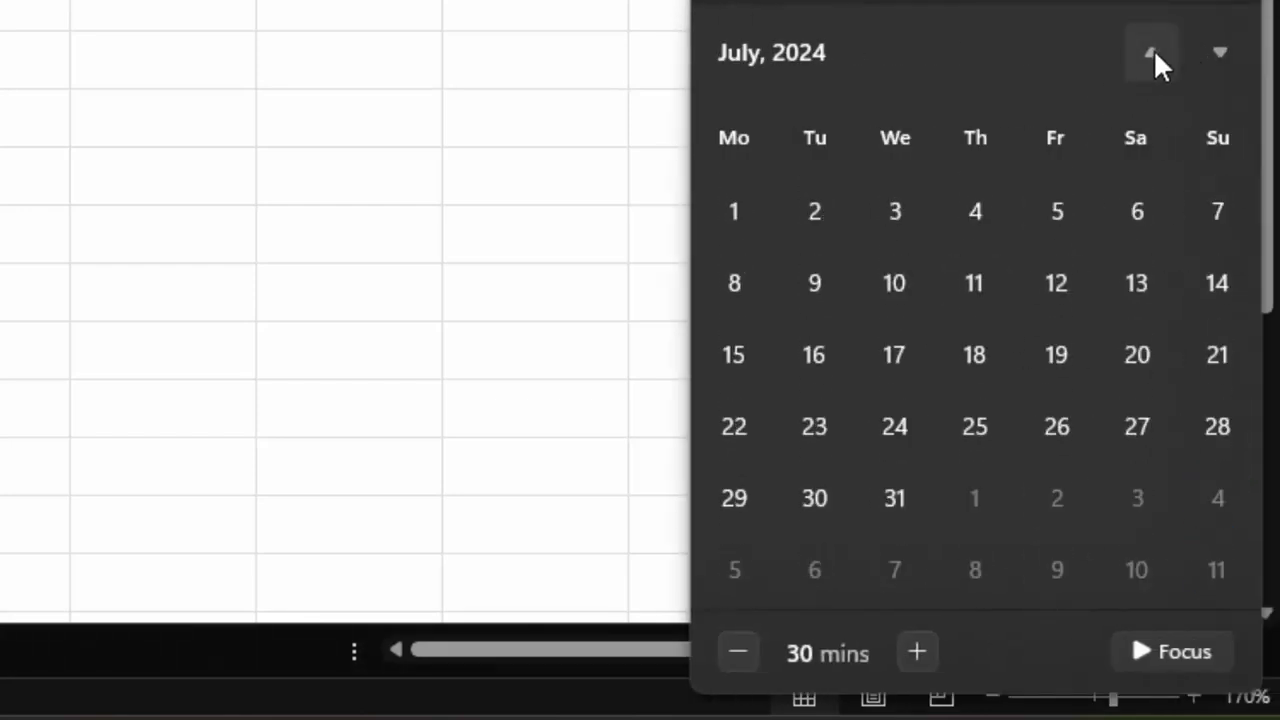
{"action": "left_click", "coordinate": [1152, 55]}
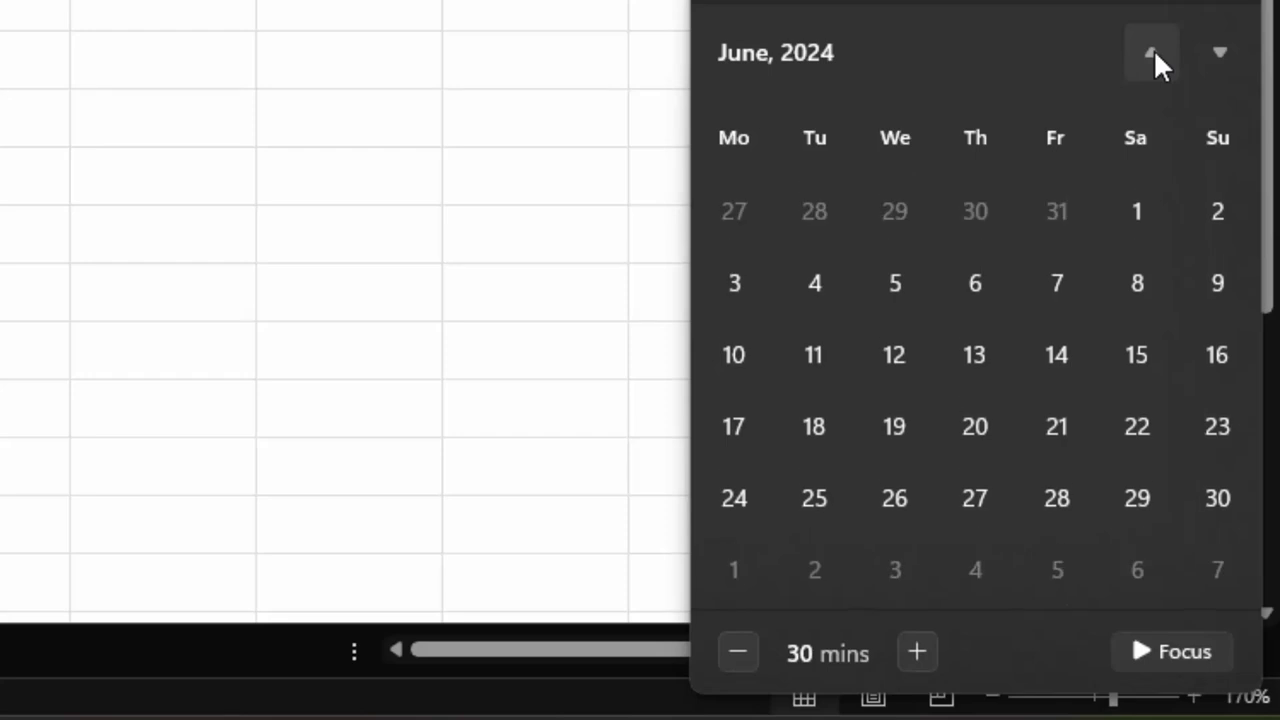
{"action": "left_click", "coordinate": [1152, 55]}
{"action": "left_click", "coordinate": [1152, 55]}
{"action": "left_click", "coordinate": [1152, 55]}
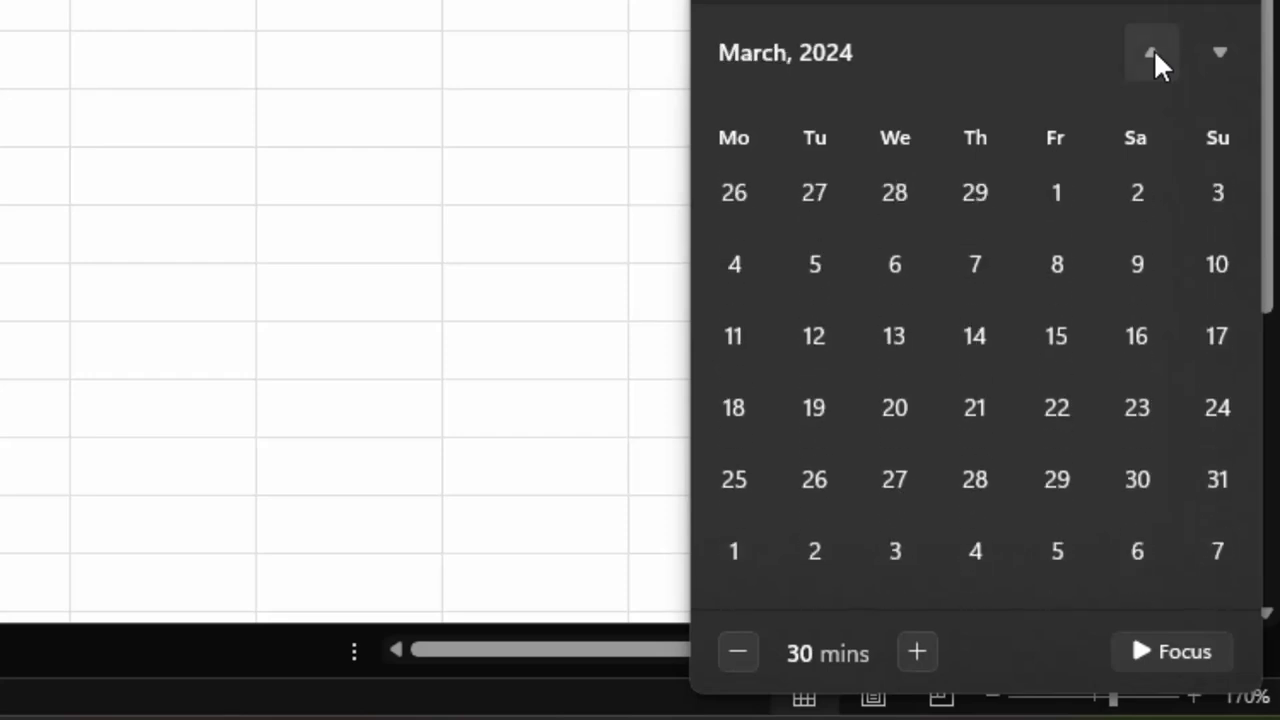
{"action": "left_click", "coordinate": [1152, 55]}
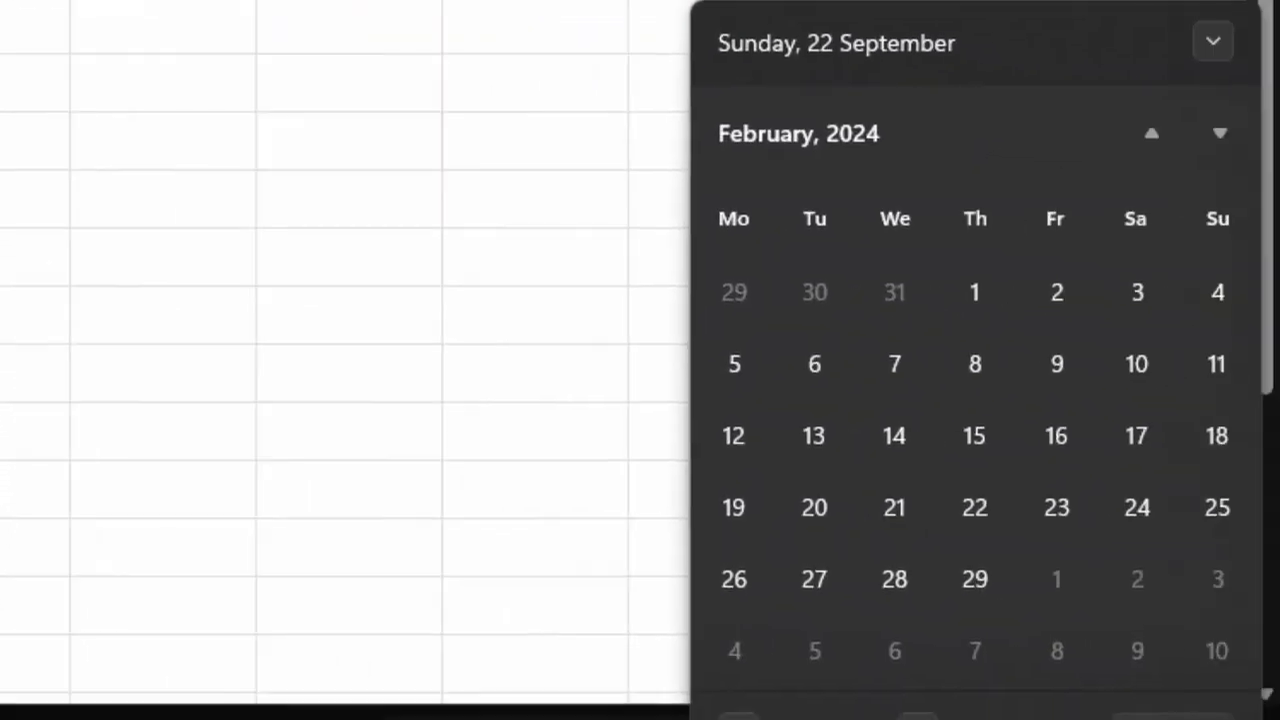
{"action": "key", "text": "Escape"}
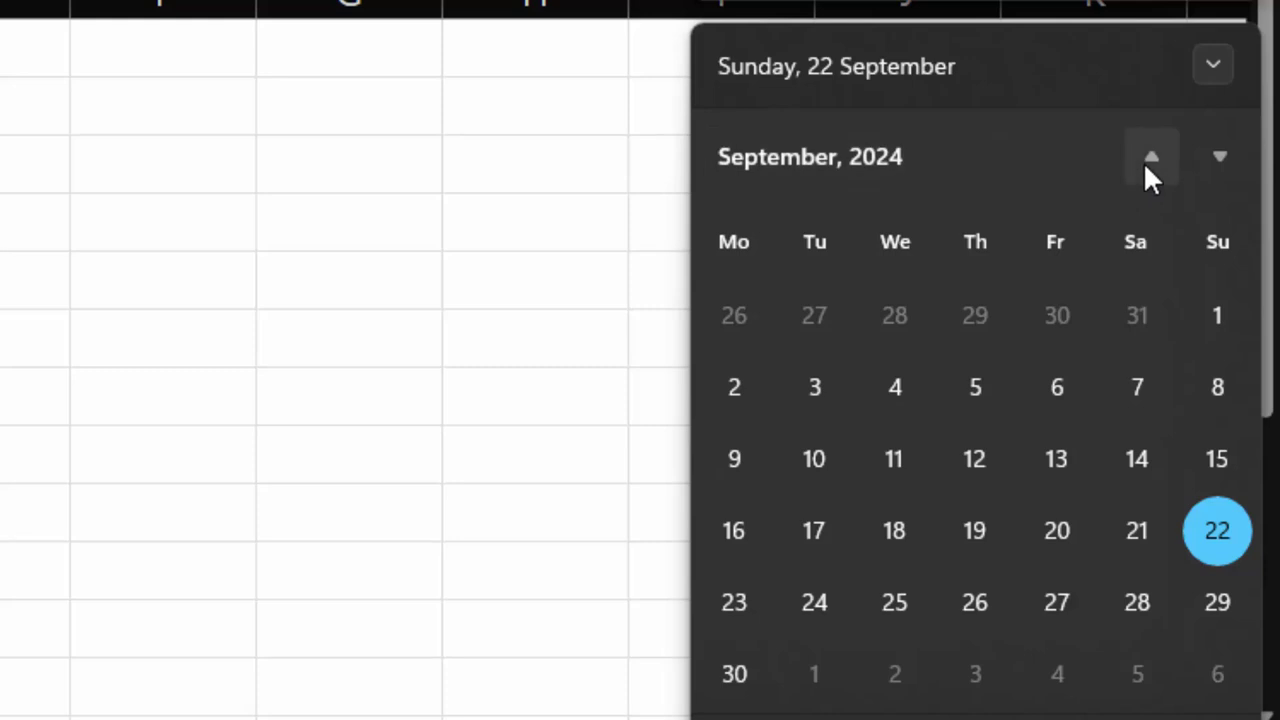
Page the calendar back to July 2023 to confirm 2 July was a Sunday.
{"action": "left_click", "coordinate": [1146, 166]}
{"action": "left_click", "coordinate": [1146, 166]}
{"action": "double_click", "coordinate": [1146, 166]}
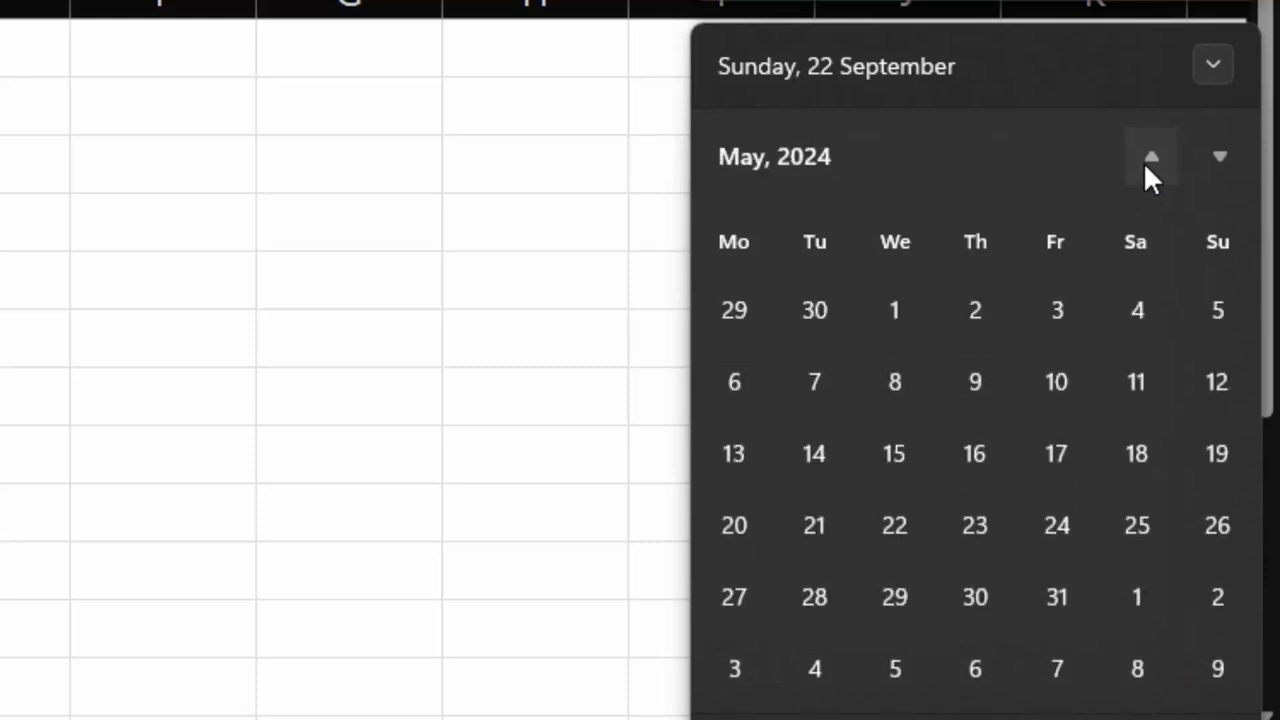
{"action": "double_click", "coordinate": [1146, 166]}
{"action": "double_click", "coordinate": [1146, 166]}
{"action": "double_click", "coordinate": [1145, 165]}
{"action": "triple_click", "coordinate": [1145, 165]}
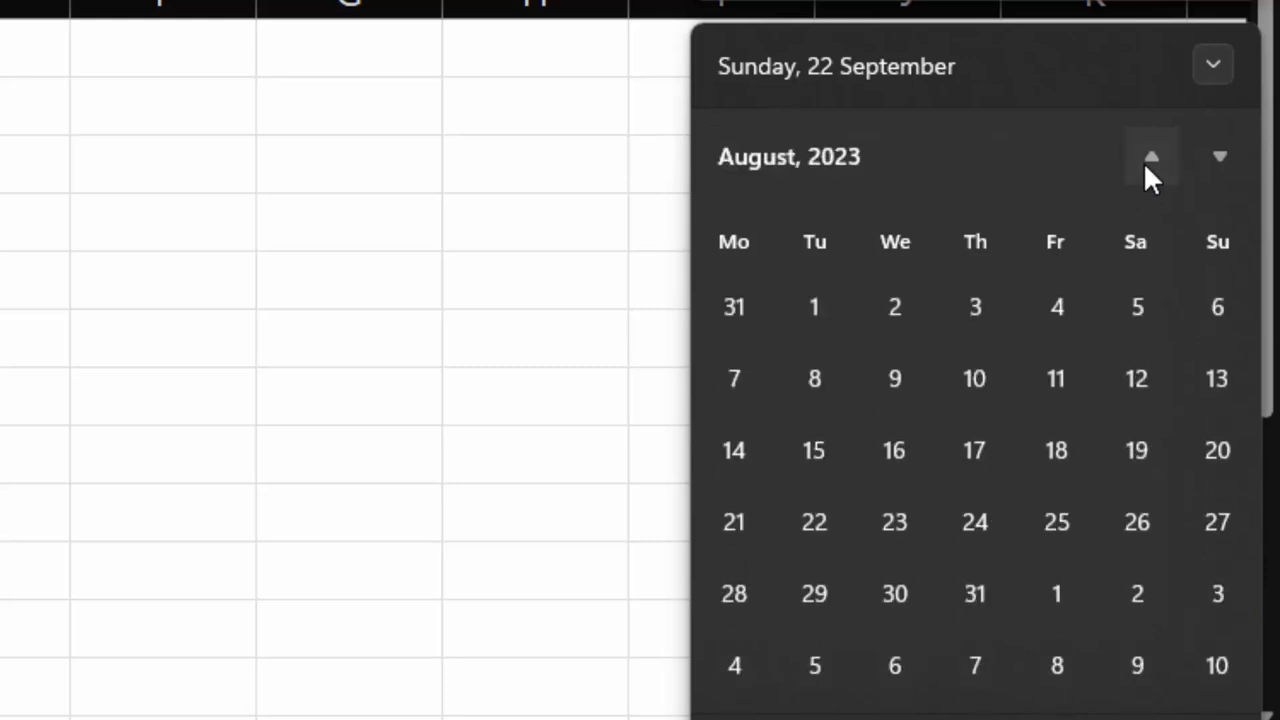
{"action": "left_click", "coordinate": [1145, 165]}
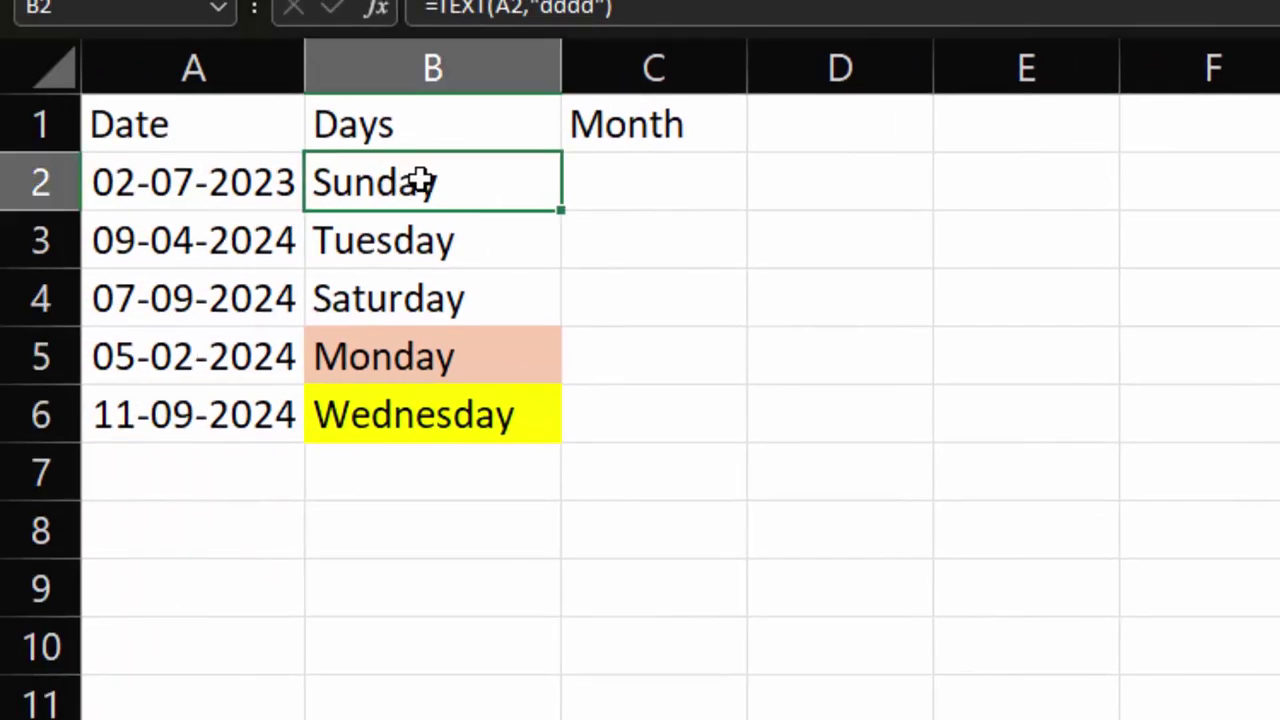
Give the Sunday cell B2 a black fill and white font color.
{"action": "key", "text": "alt+h"}
{"action": "key", "text": "h"}
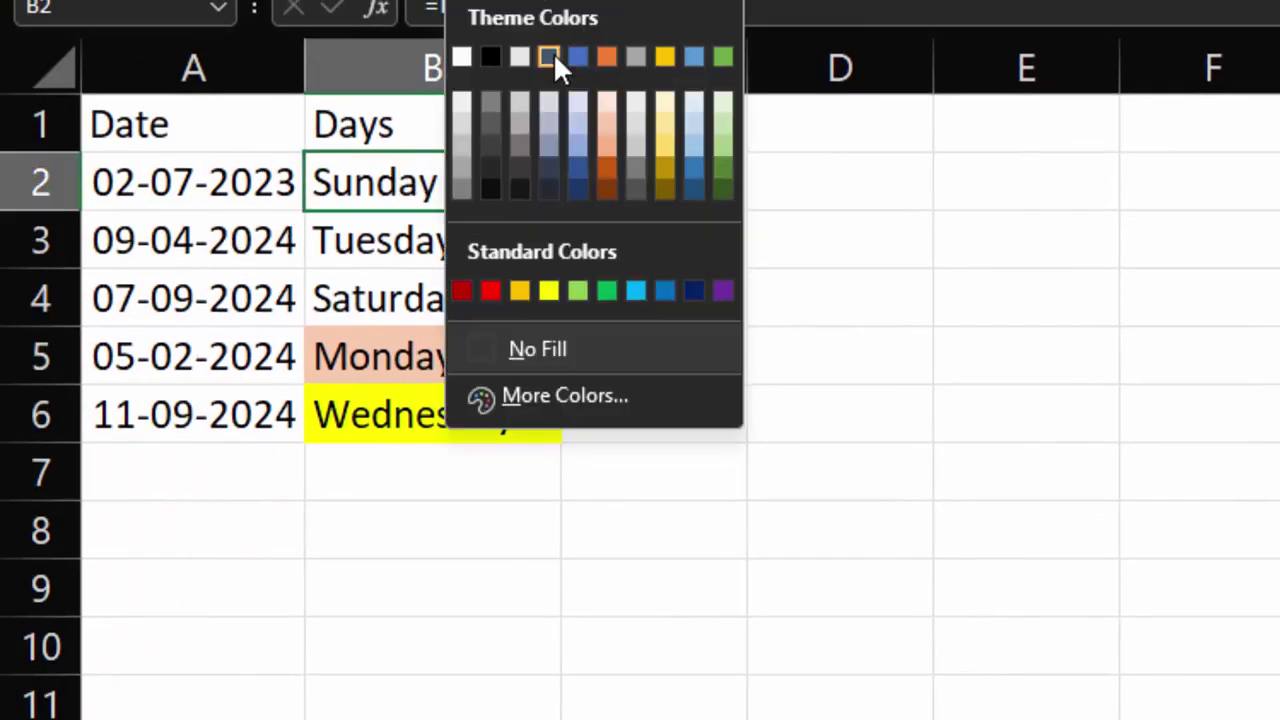
{"action": "left_click", "coordinate": [490, 56]}
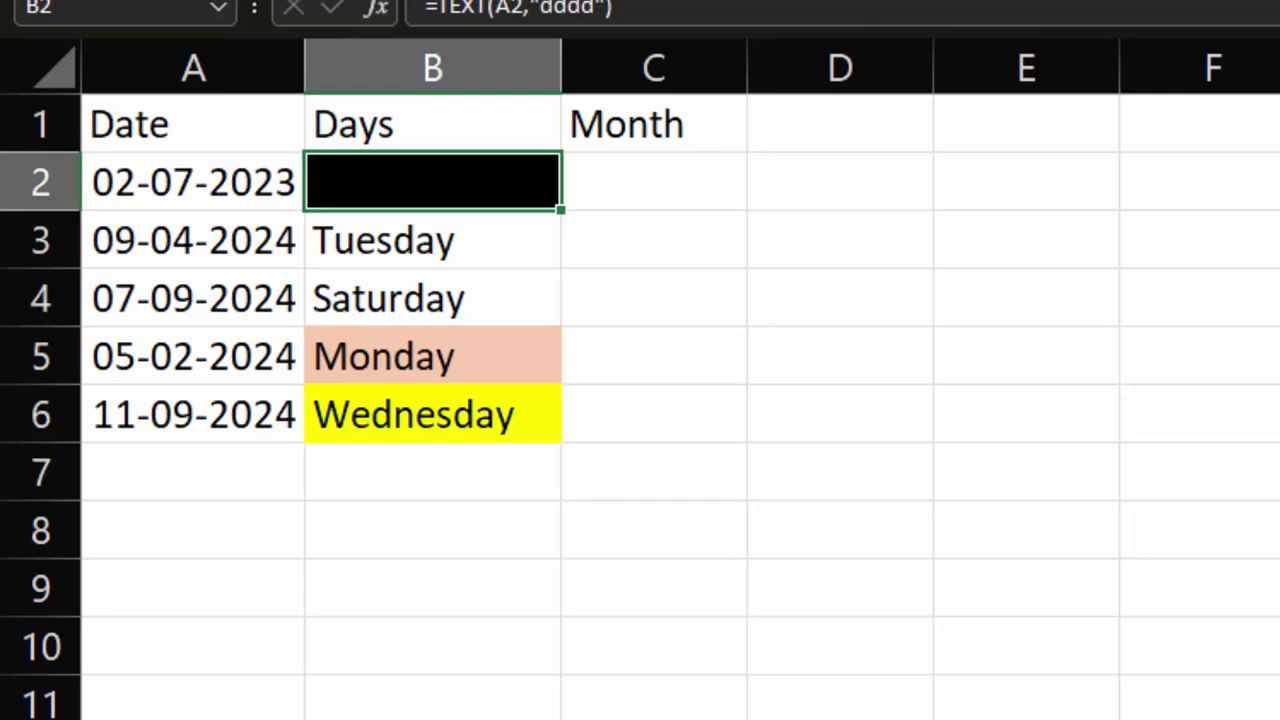
{"action": "key", "text": "alt+h"}
{"action": "key", "text": "f"}
{"action": "key", "text": "c"}
{"action": "left_click", "coordinate": [531, 106]}
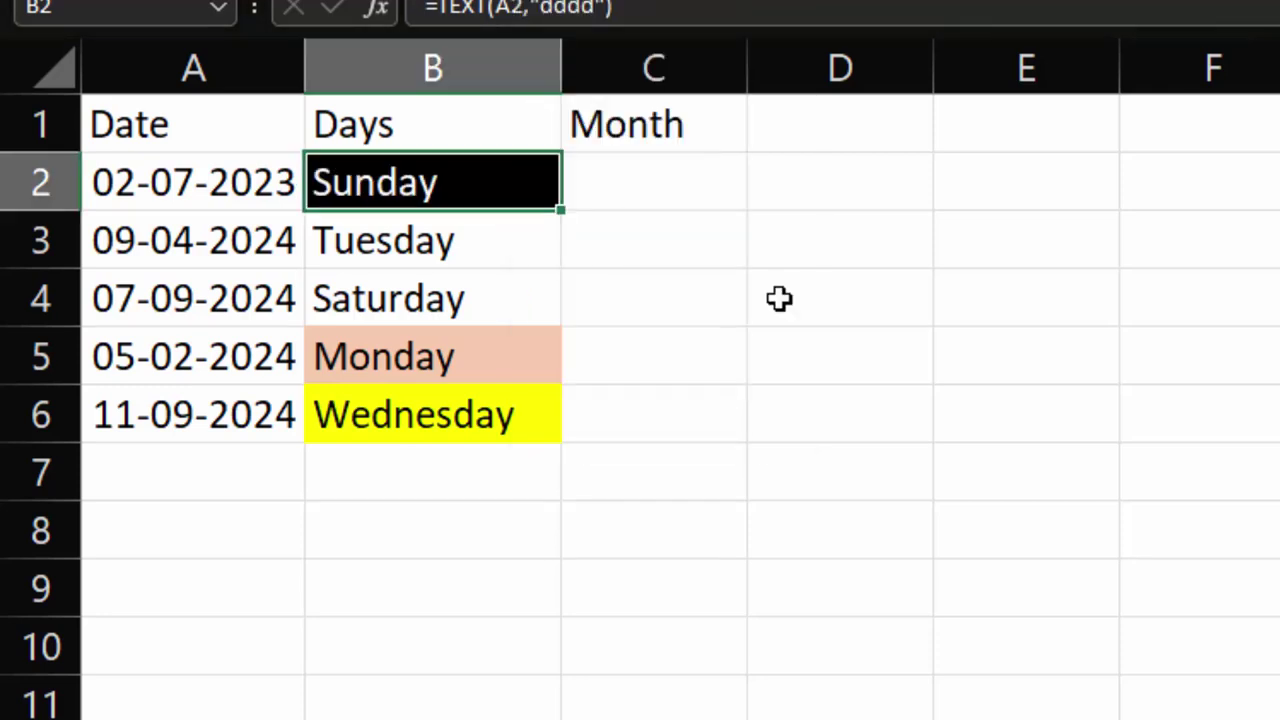
{"action": "left_click", "coordinate": [840, 413]}
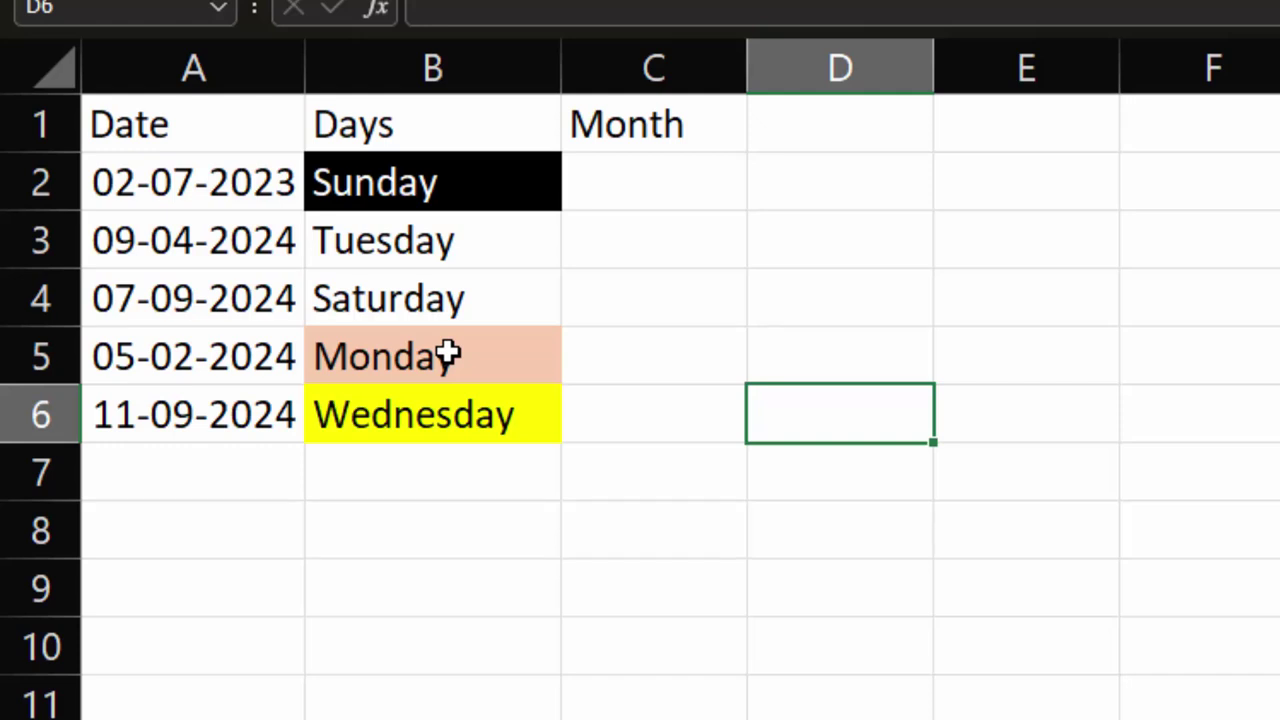
Enter a TEXT formula in C2 that returns A2's month name.
{"action": "left_click", "coordinate": [654, 187]}
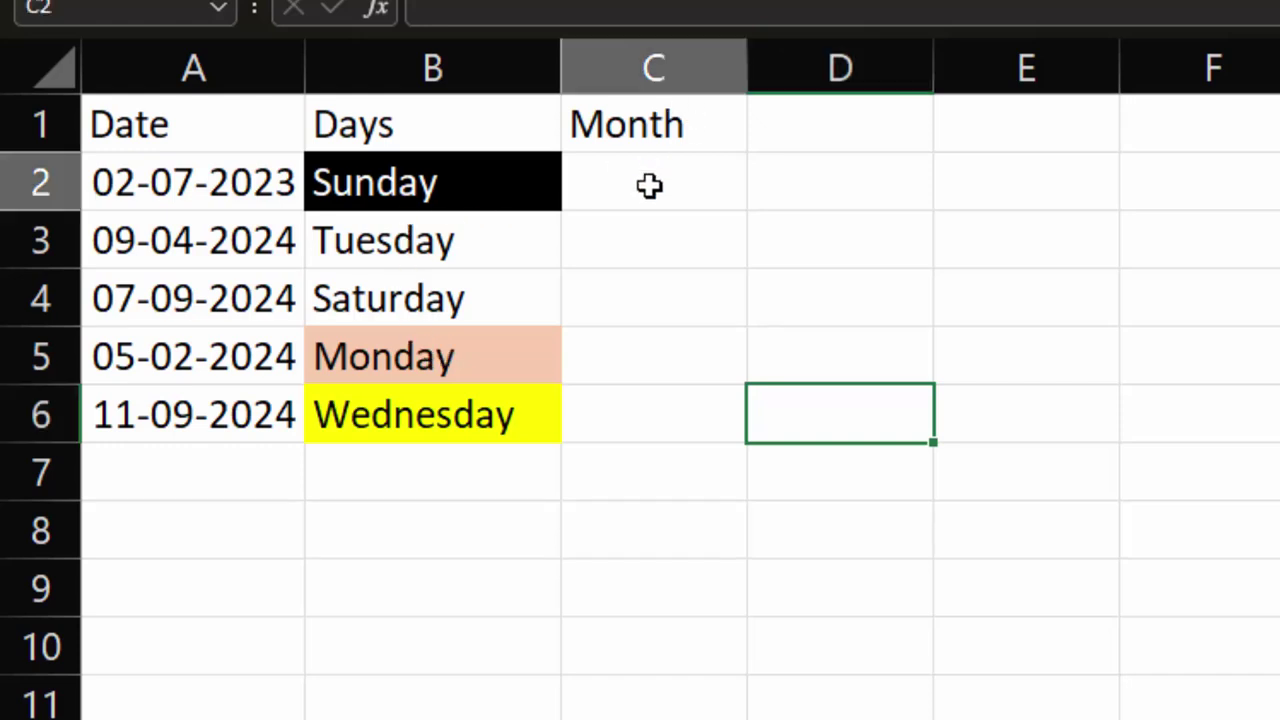
{"action": "type", "text": "=t"}
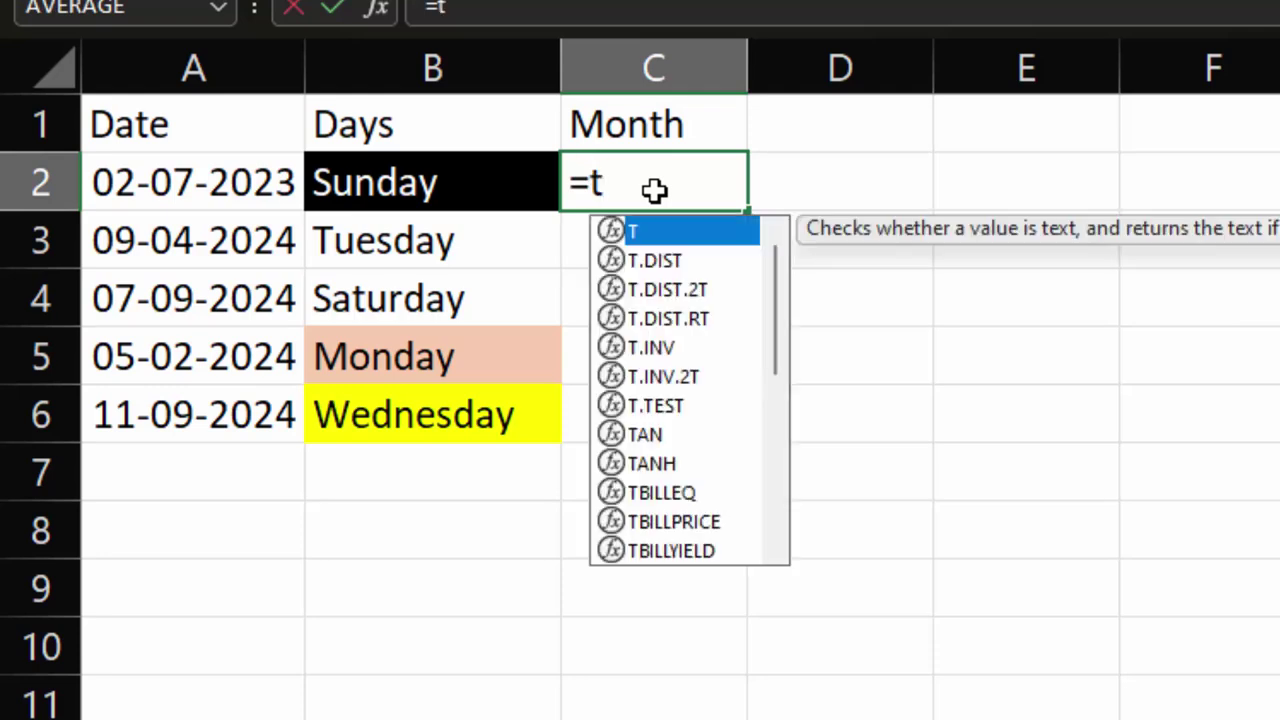
{"action": "type", "text": "ex"}
{"action": "key", "text": "Tab"}
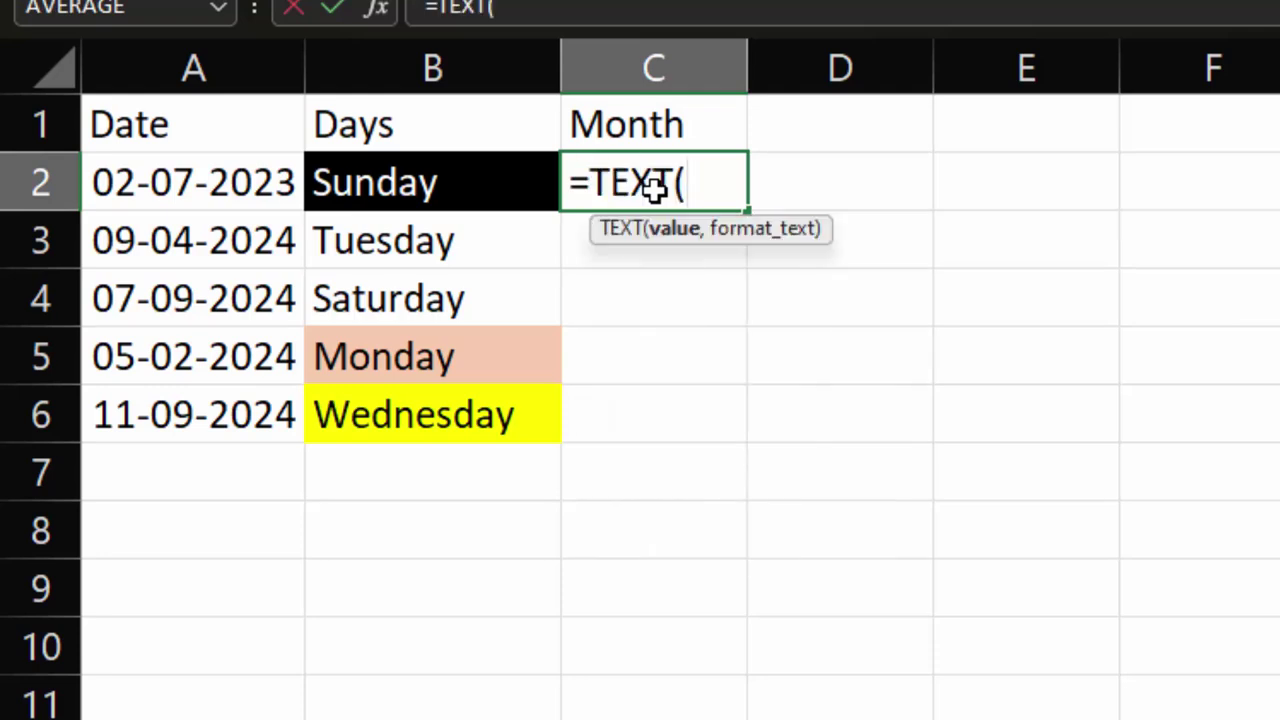
{"action": "left_click", "coordinate": [183, 192]}
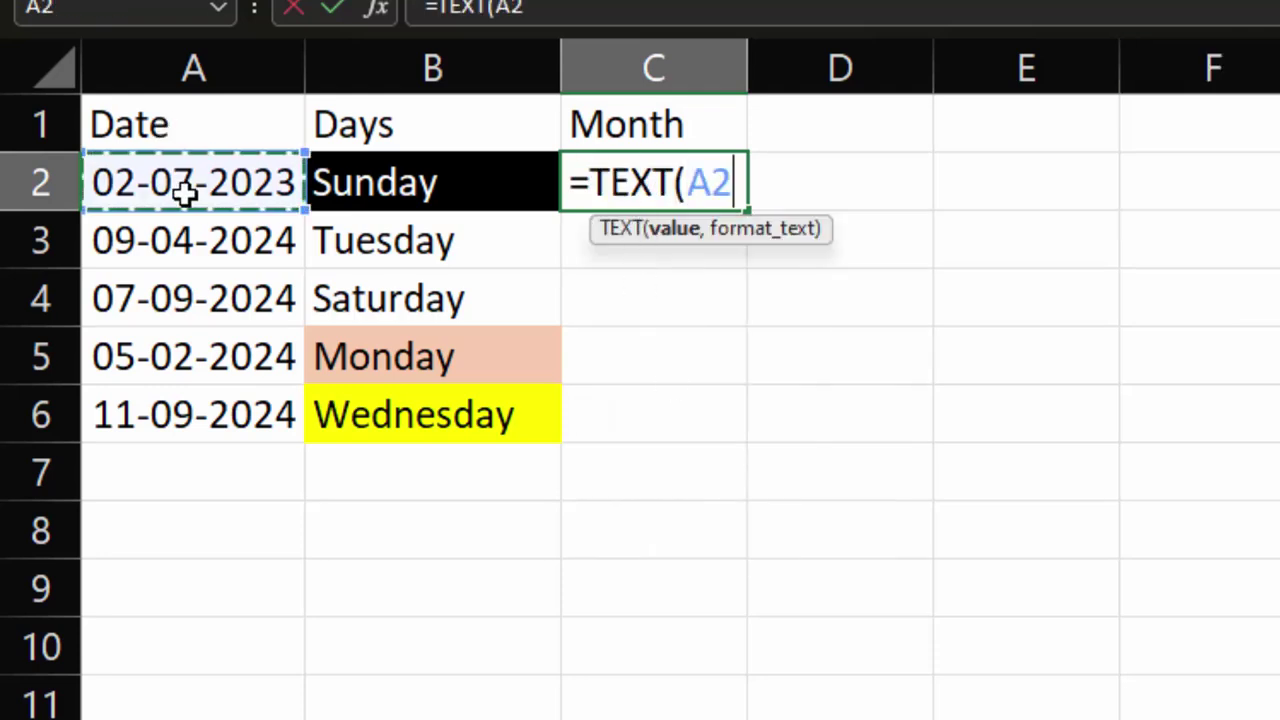
{"action": "type", "text": ",\""}
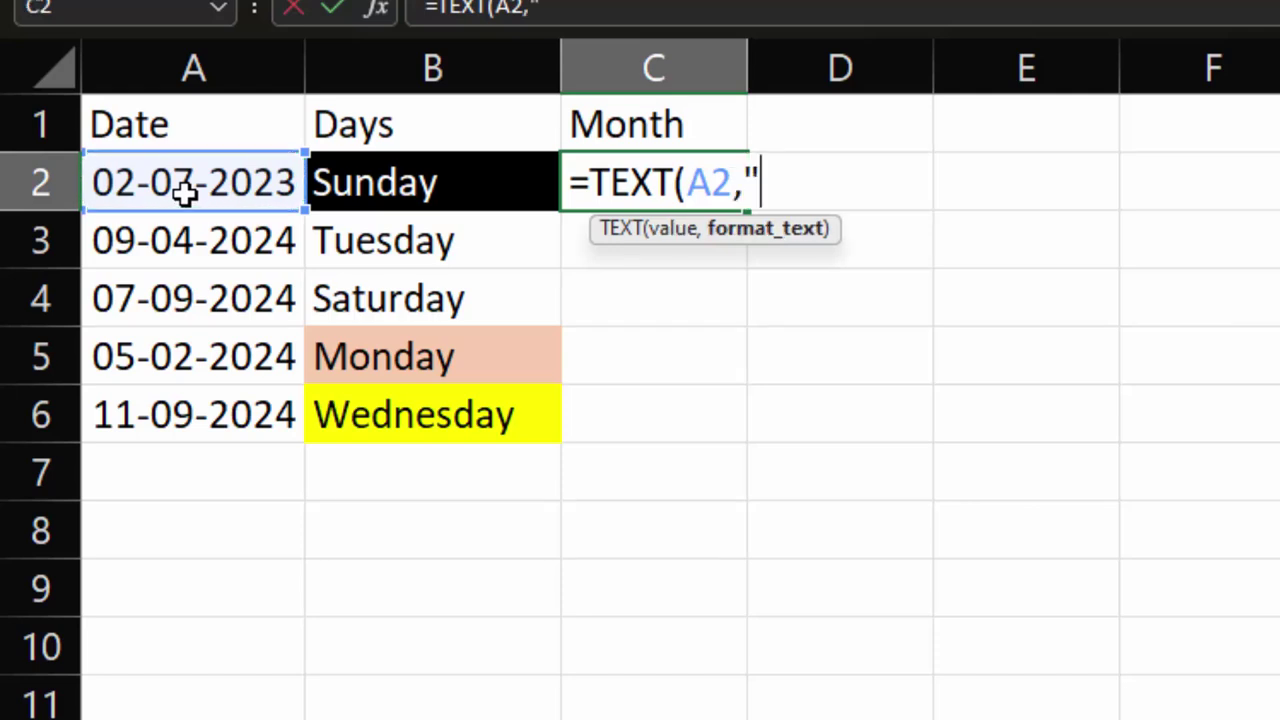
{"action": "type", "text": "mm"}
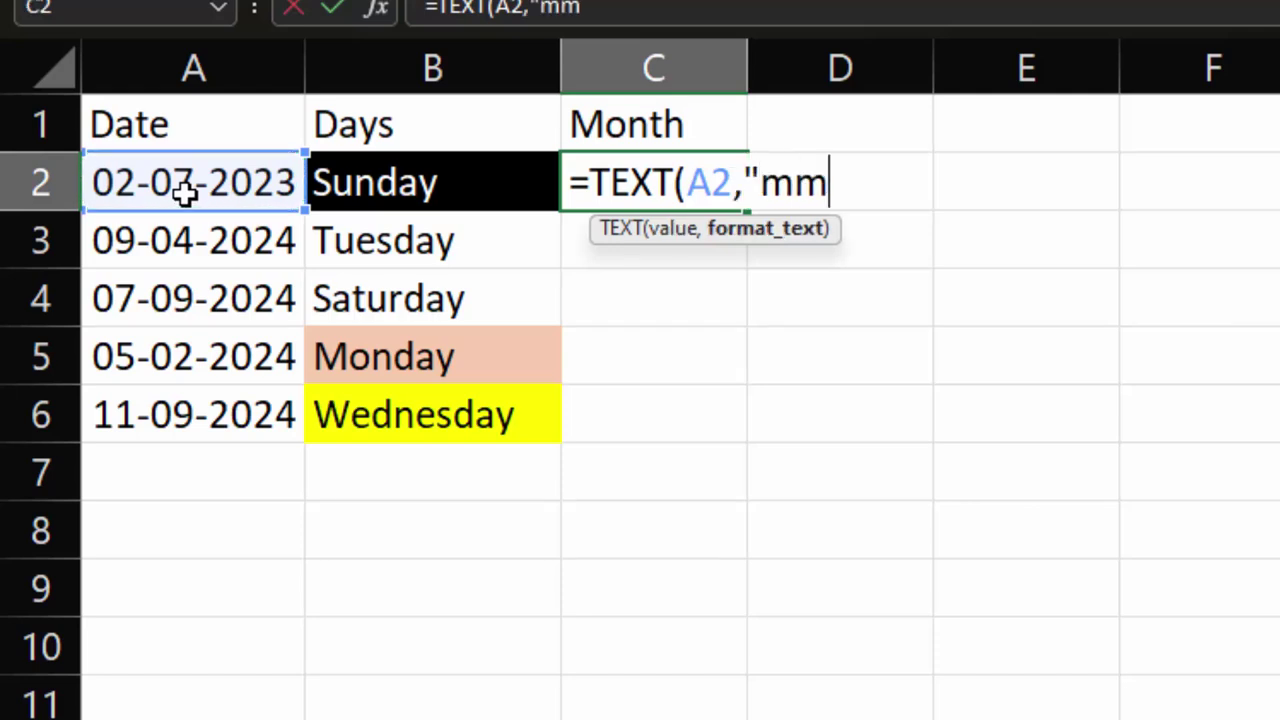
{"action": "type", "text": "mm\")"}
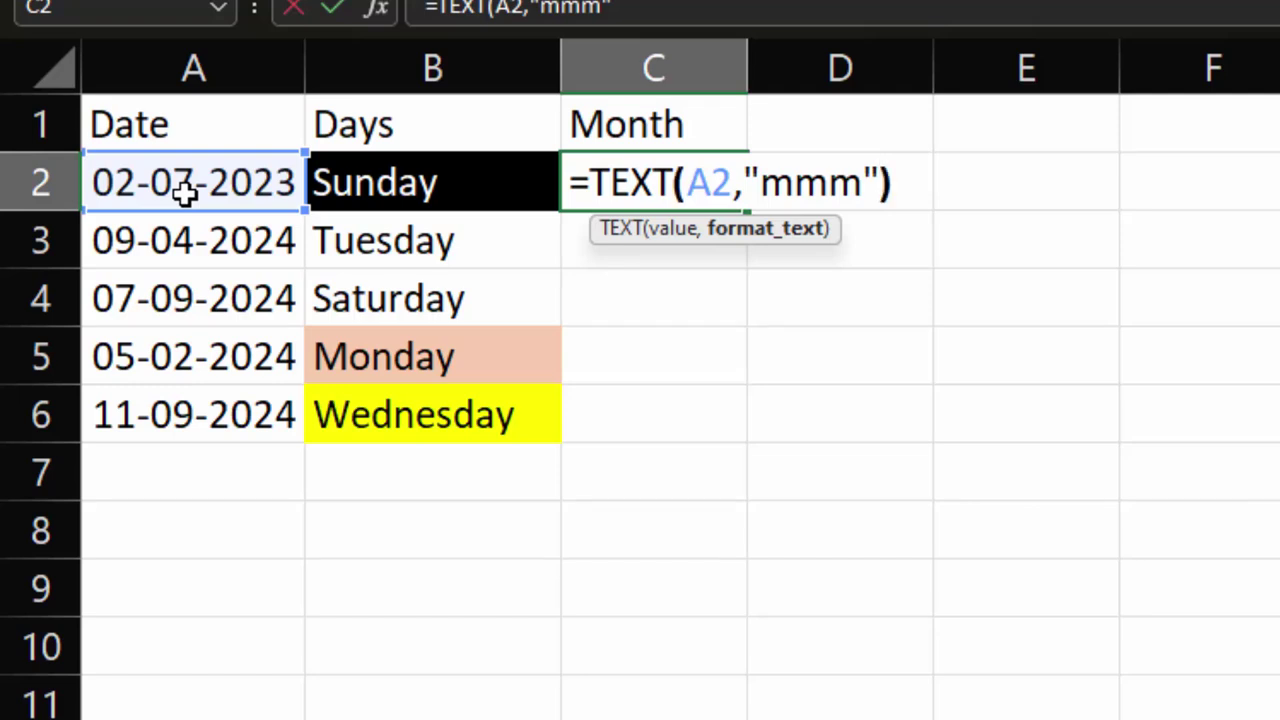
{"action": "key", "text": "Return"}
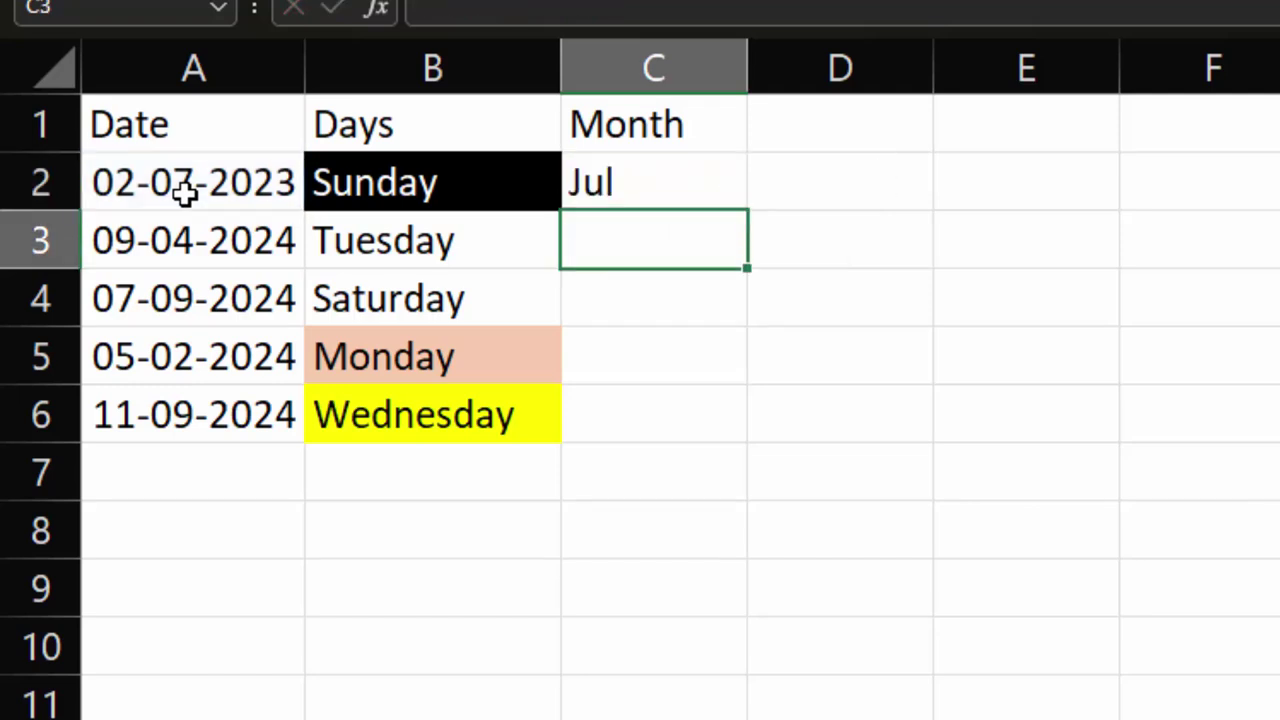
Copy the month formula down to C6, giving Jul, Apr, Sep, Feb, Sep.
{"action": "left_click", "coordinate": [736, 167]}
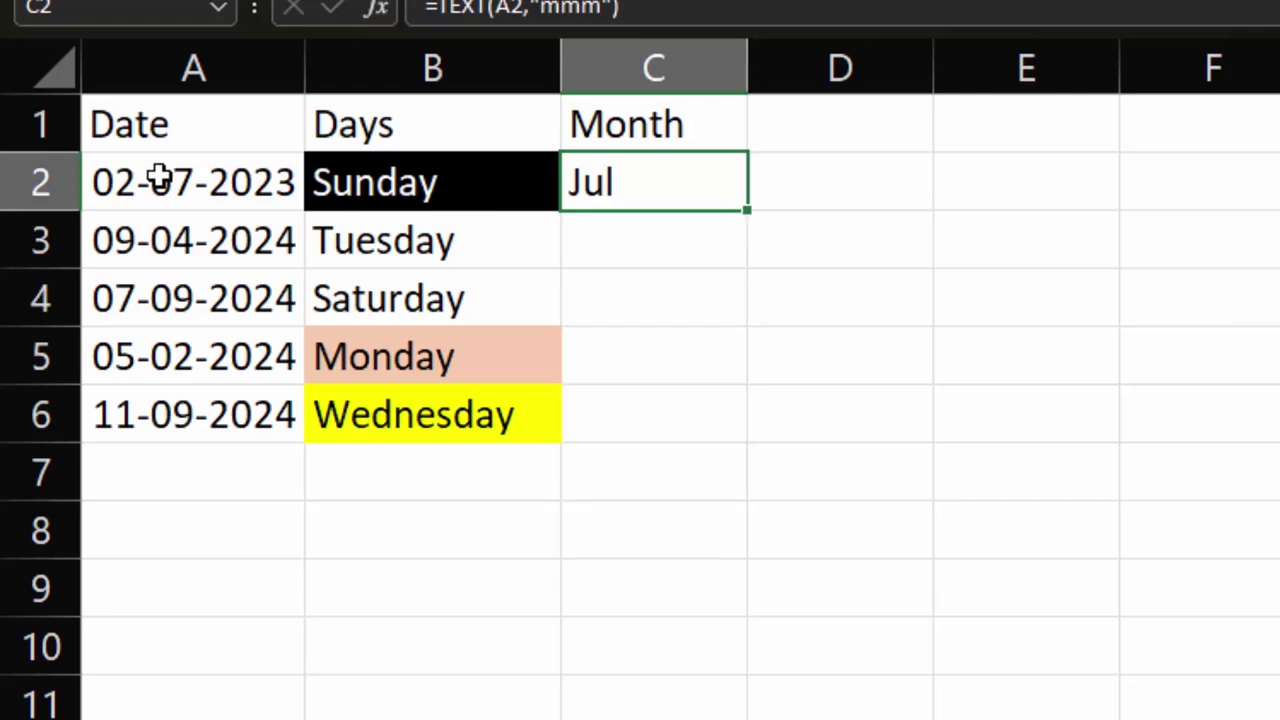
{"action": "left_click", "coordinate": [158, 178]}
{"action": "left_click", "coordinate": [690, 183]}
{"action": "left_click_drag", "start_coordinate": [754, 211], "coordinate": [758, 418]}
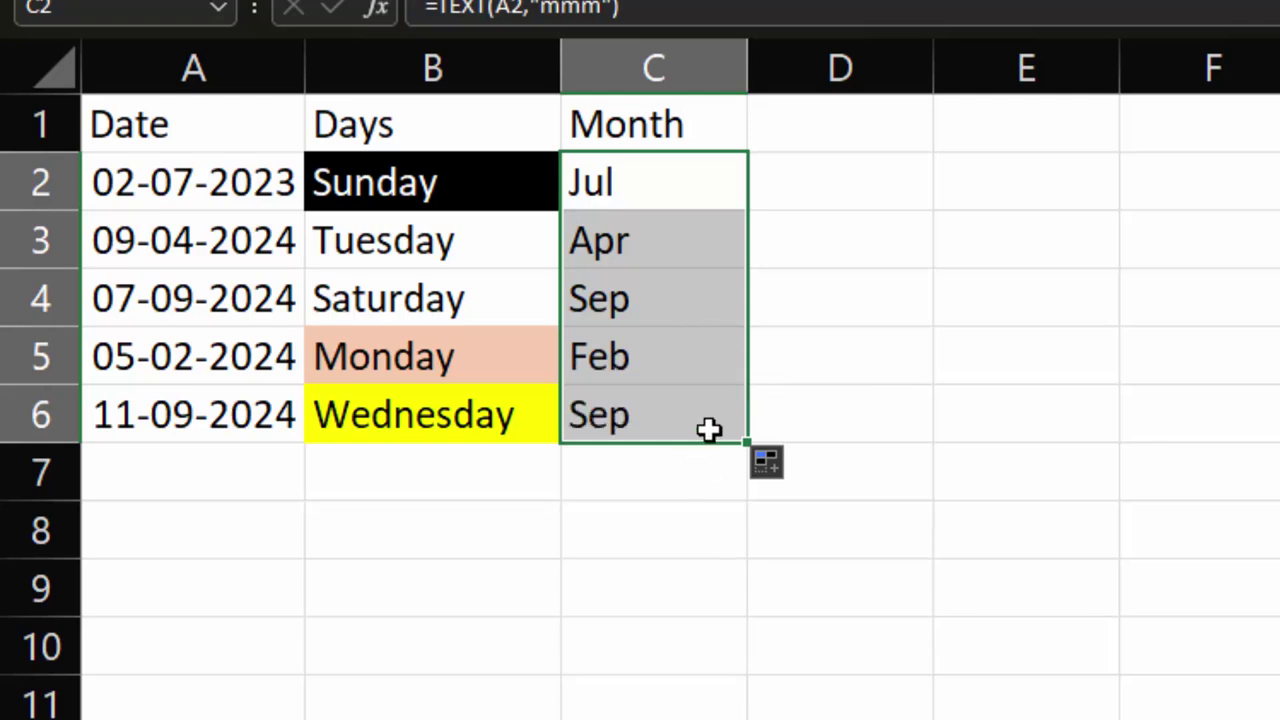
Add a Year header in D1, enter =TEXT(A2,"yyyy") in D2 and fill it down to D6.
{"action": "left_click", "coordinate": [837, 148]}
{"action": "type", "text": "Y"}
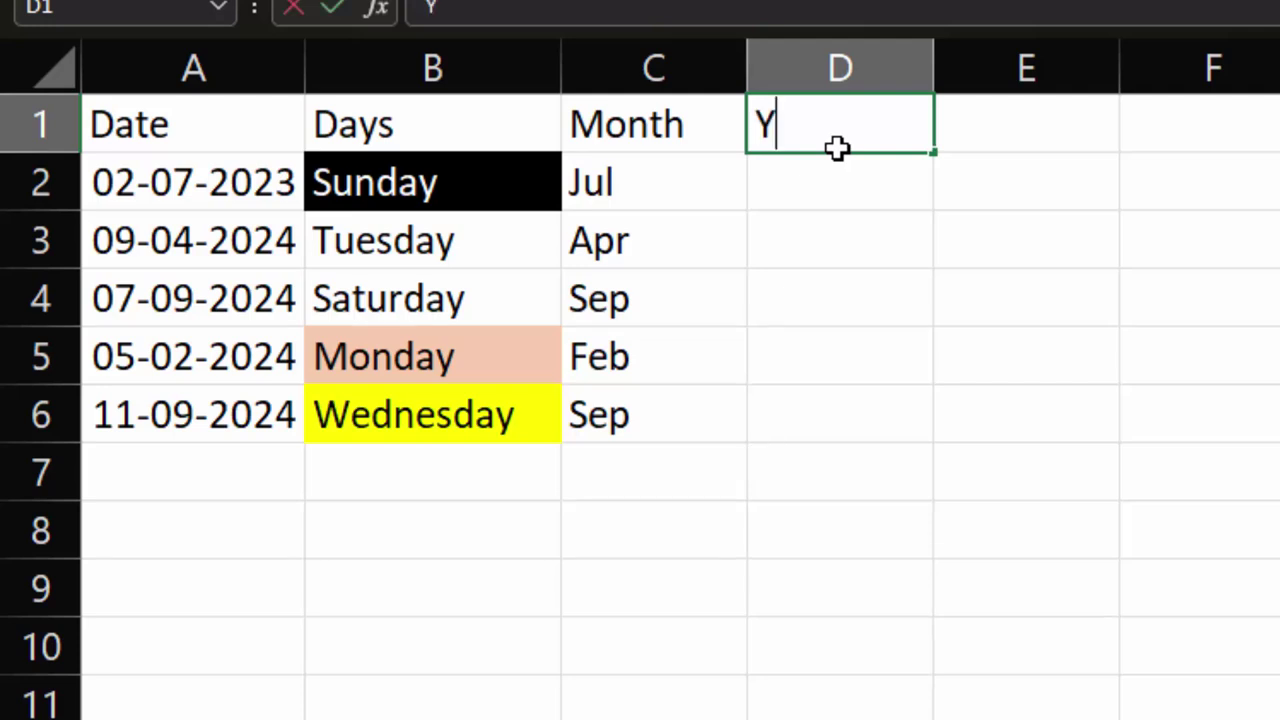
{"action": "type", "text": "ear"}
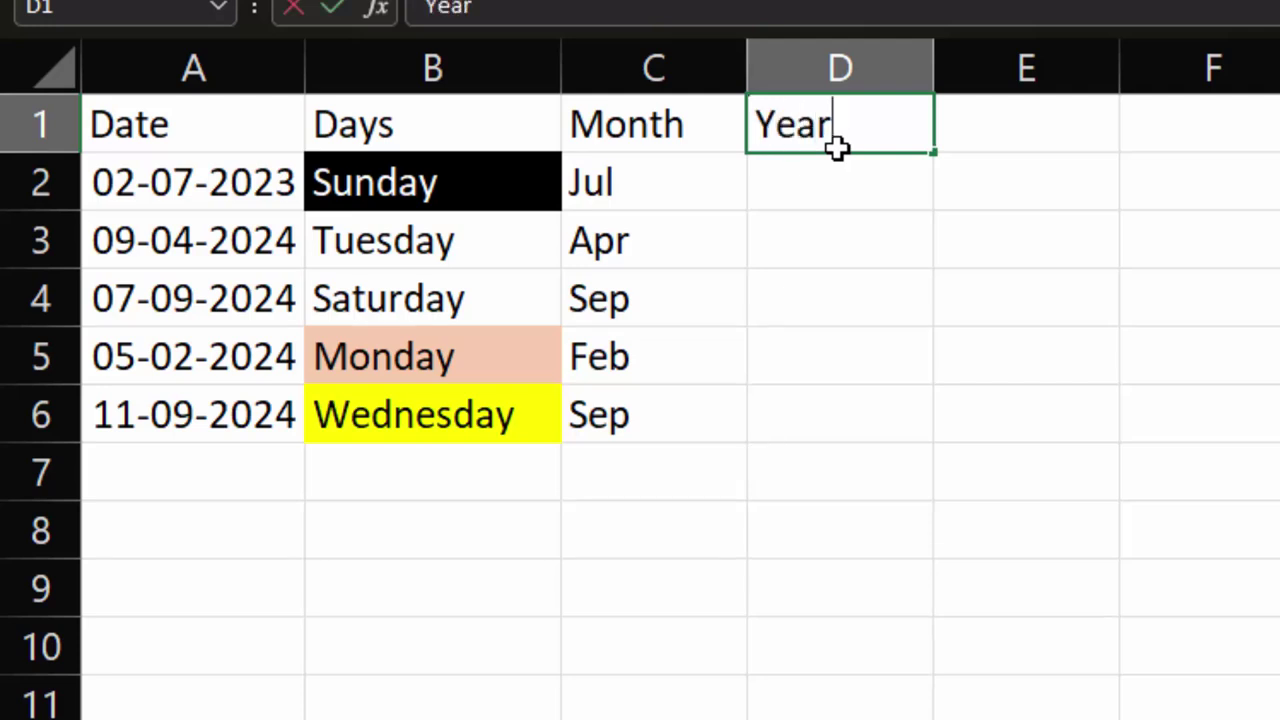
{"action": "left_click", "coordinate": [856, 191]}
{"action": "type", "text": "="}
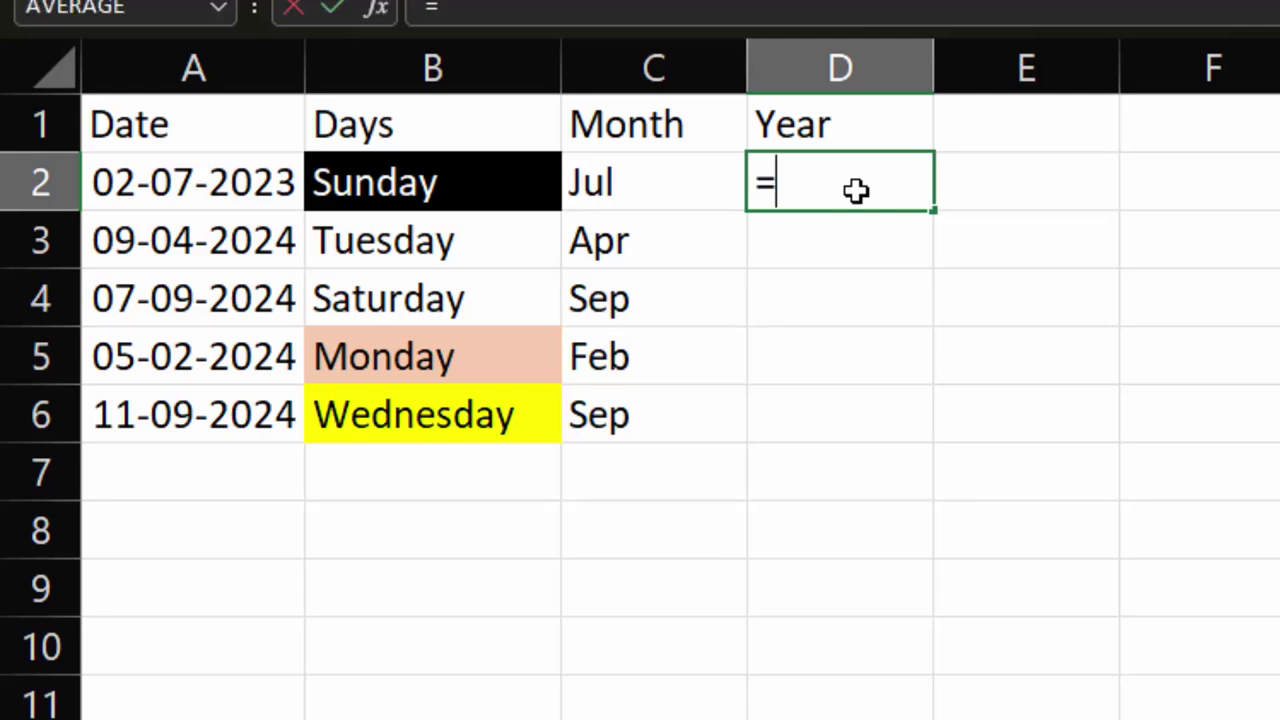
{"action": "type", "text": "tex"}
{"action": "key", "text": "Tab"}
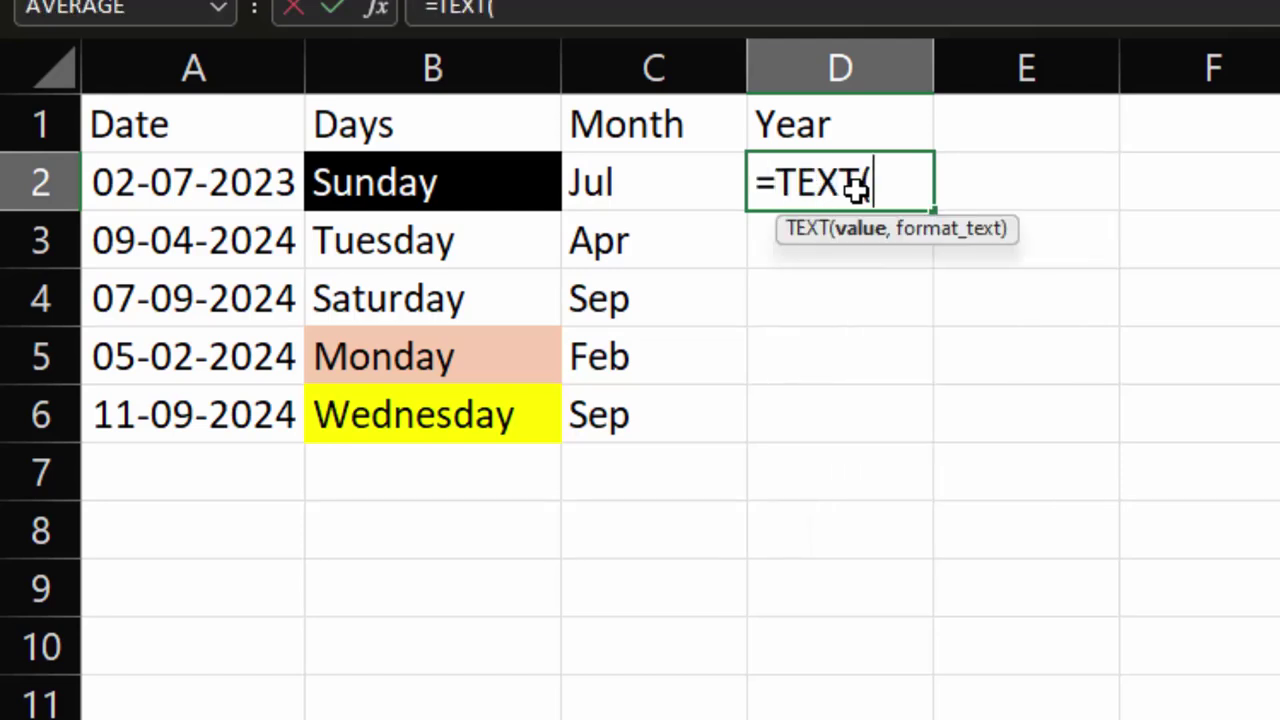
{"action": "left_click", "coordinate": [157, 177]}
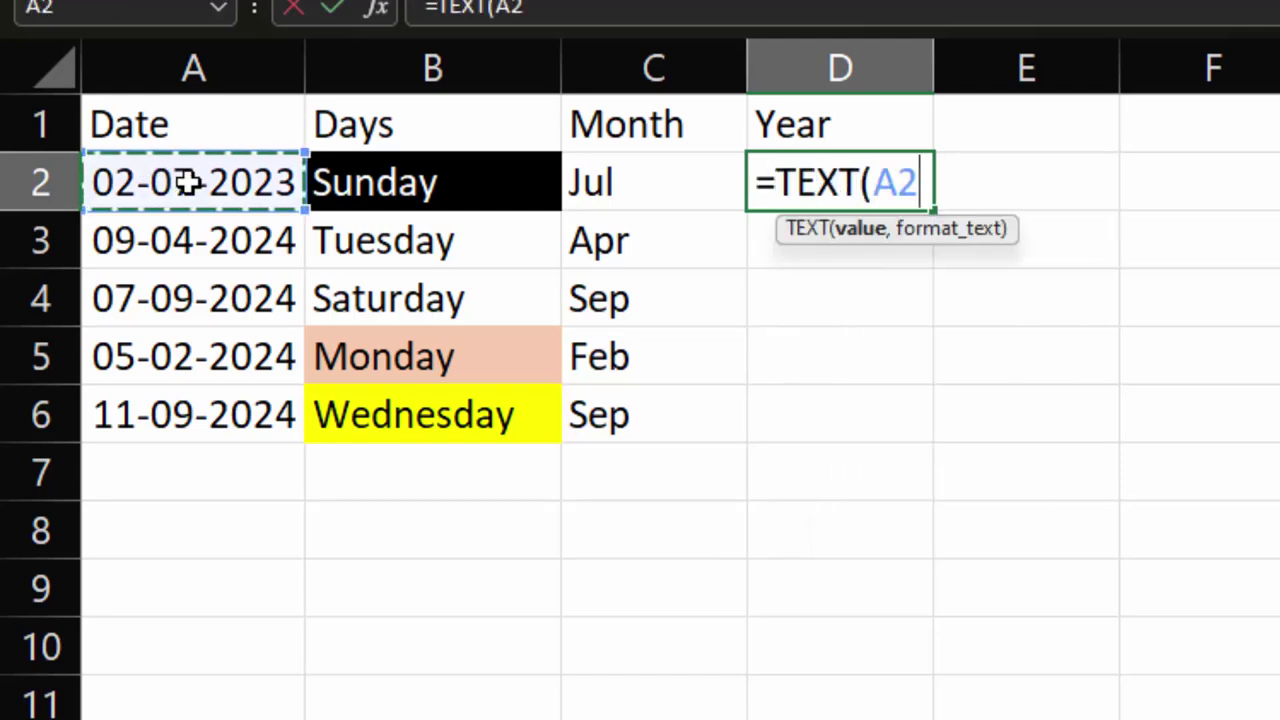
{"action": "type", "text": ","}
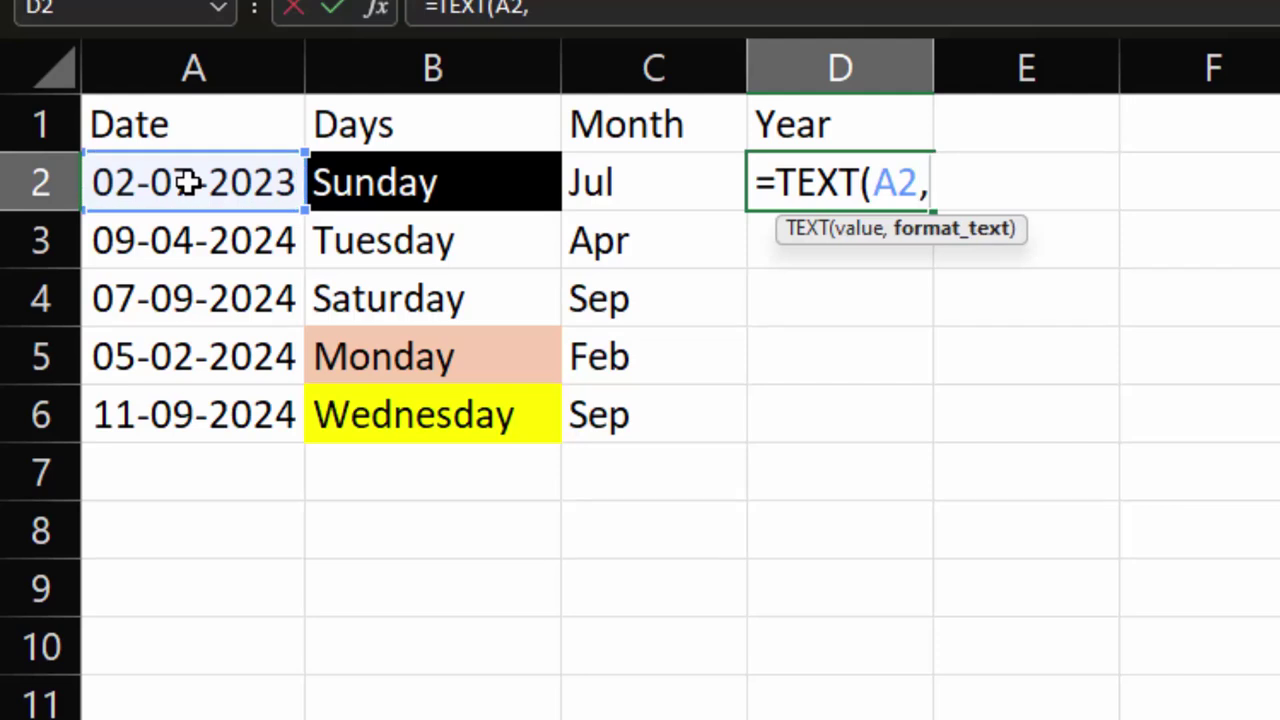
{"action": "type", "text": "\"yyy"}
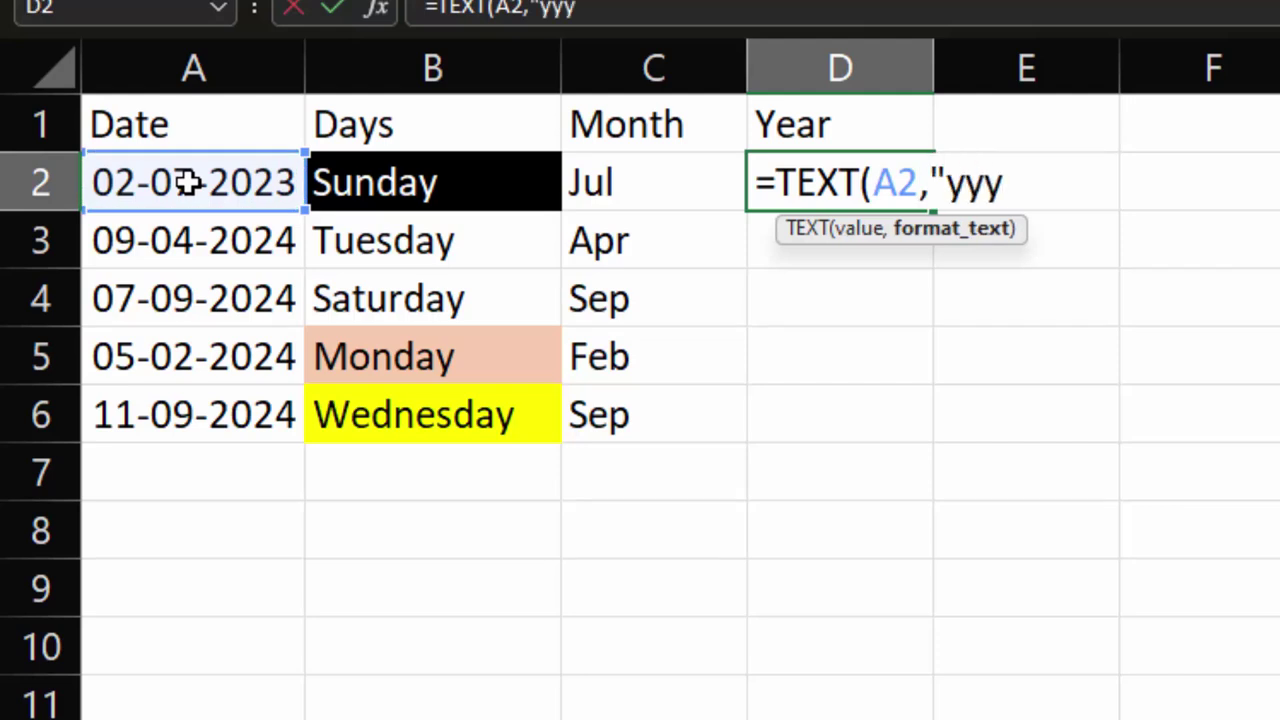
{"action": "type", "text": "y\")"}
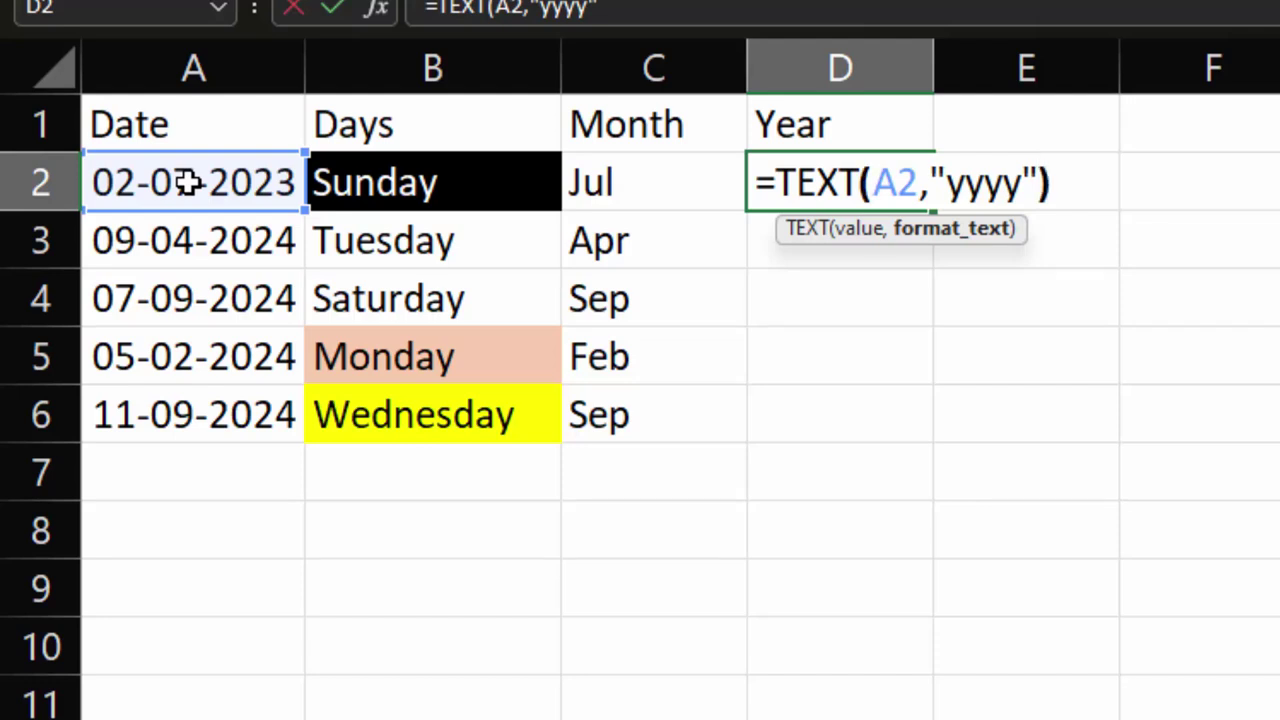
{"action": "key", "text": "Return"}
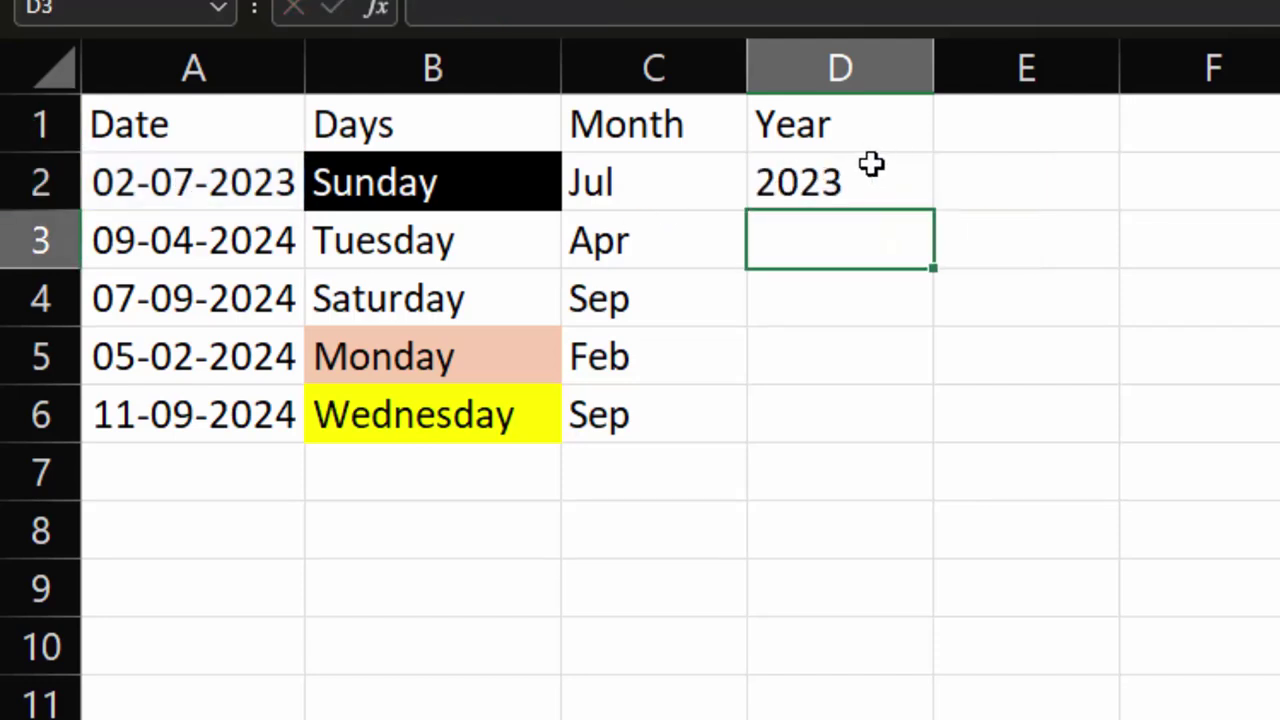
{"action": "left_click", "coordinate": [851, 177]}
{"action": "left_click_drag", "start_coordinate": [934, 210], "coordinate": [958, 425]}
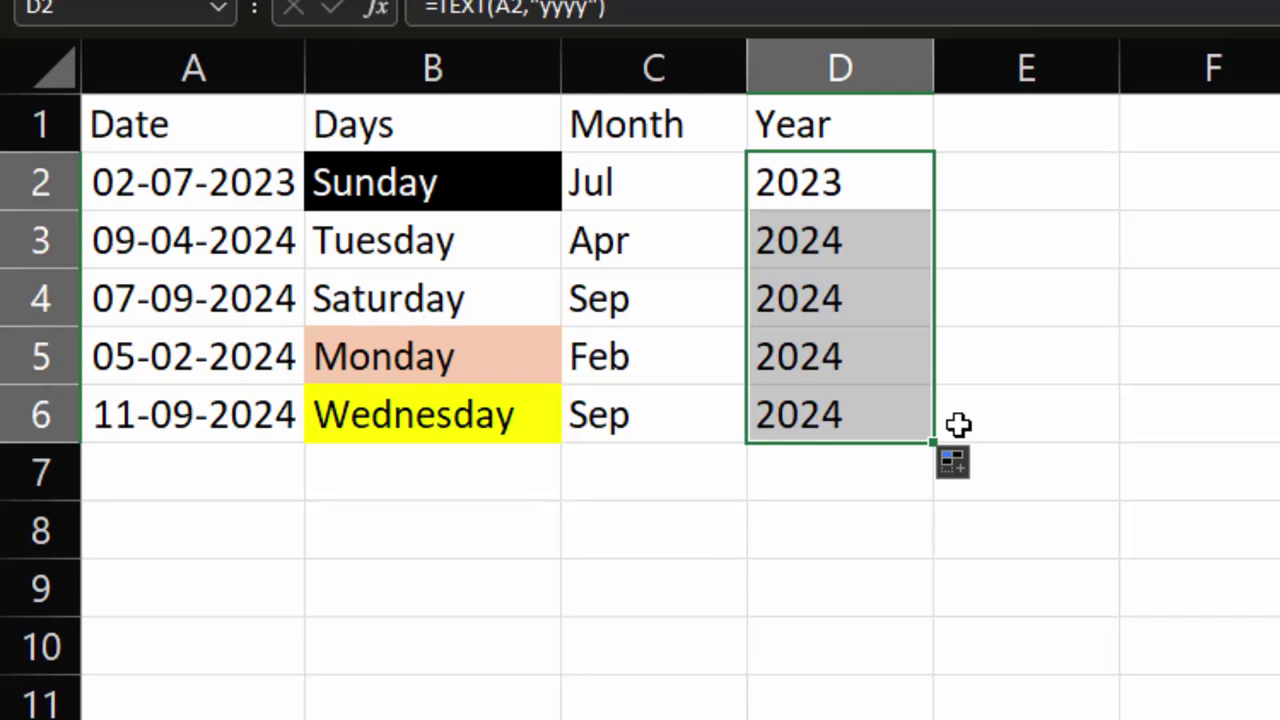